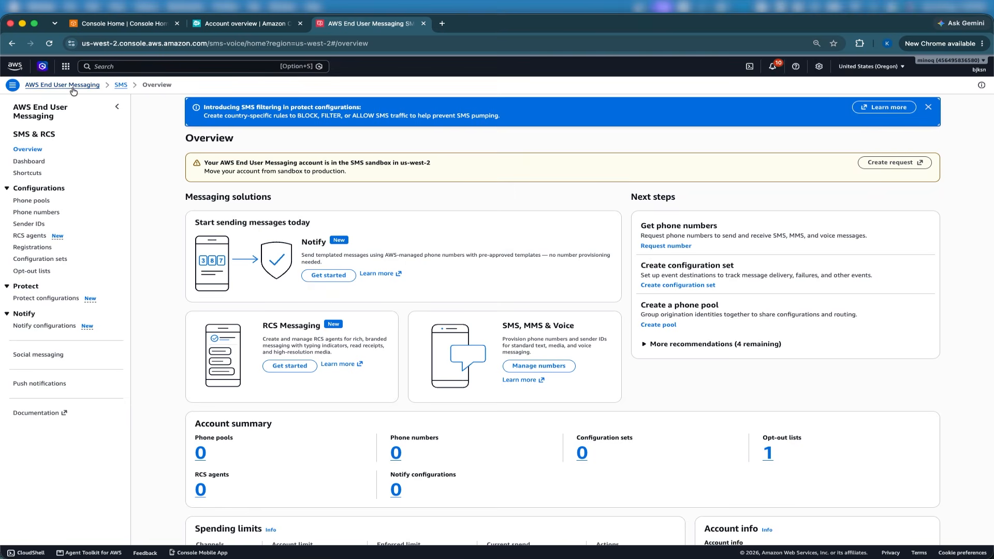
Open the Phone numbers list in the SMS section of AWS End User Messaging.
left_click(64, 84)
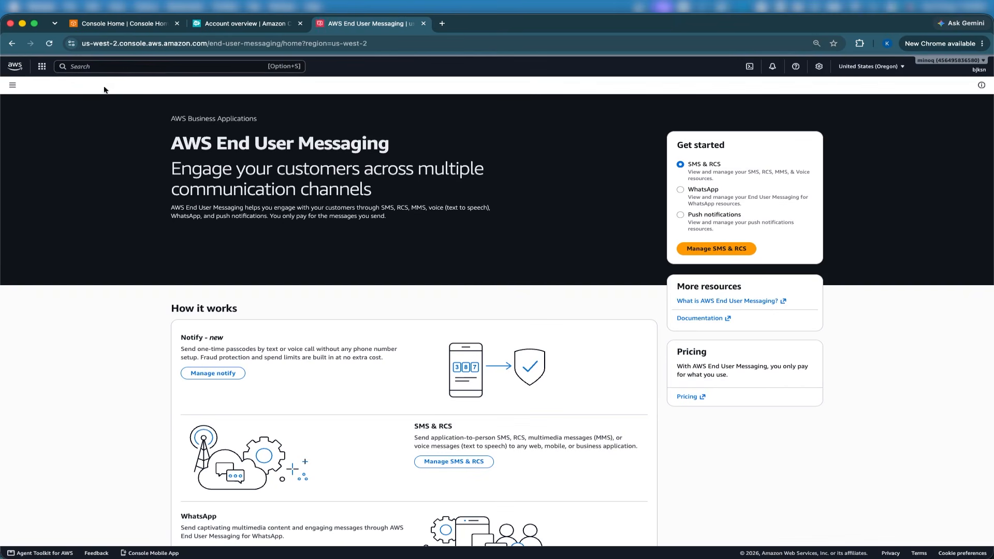
left_click(13, 85)
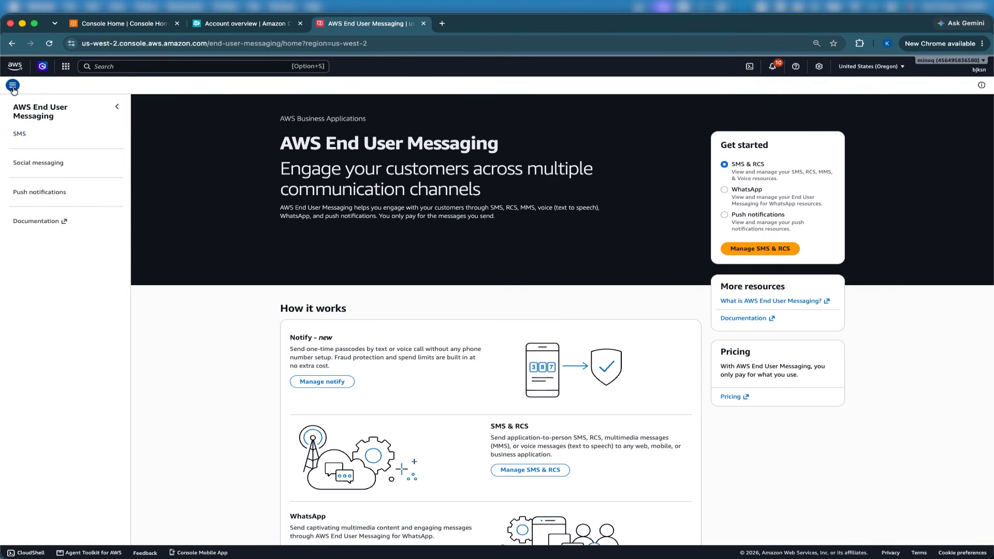
left_click(21, 133)
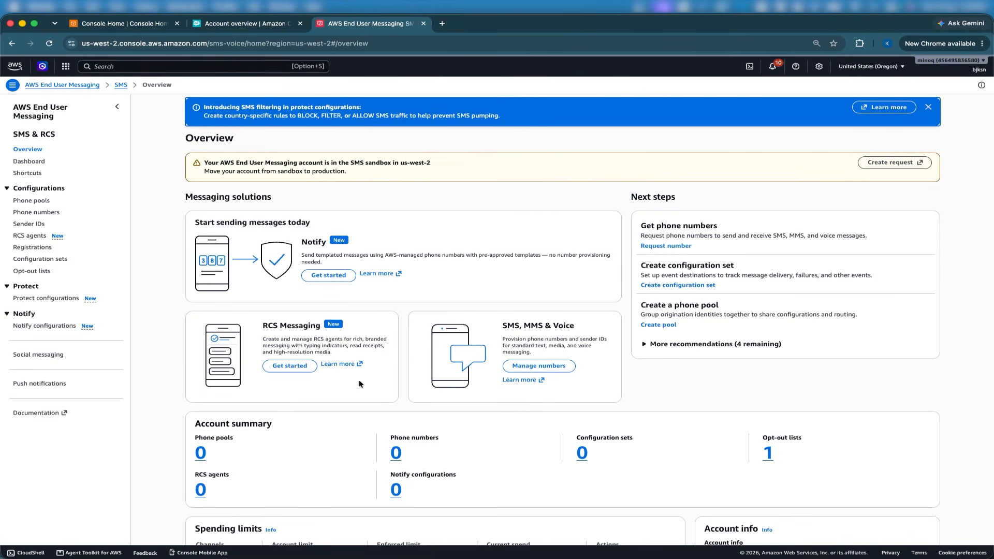
left_click(48, 213)
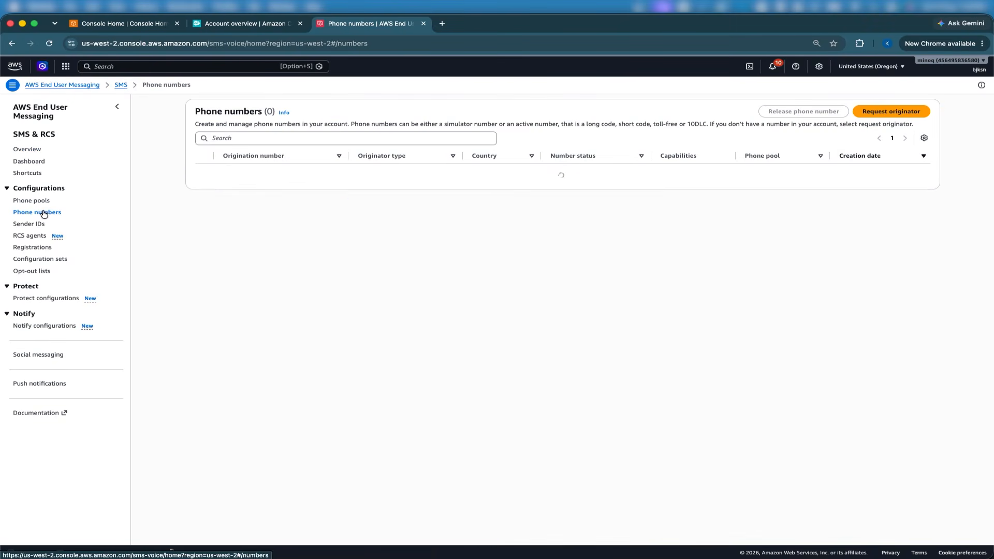
Start an originator request with Canada (CA) as the message destination country.
left_click(579, 190)
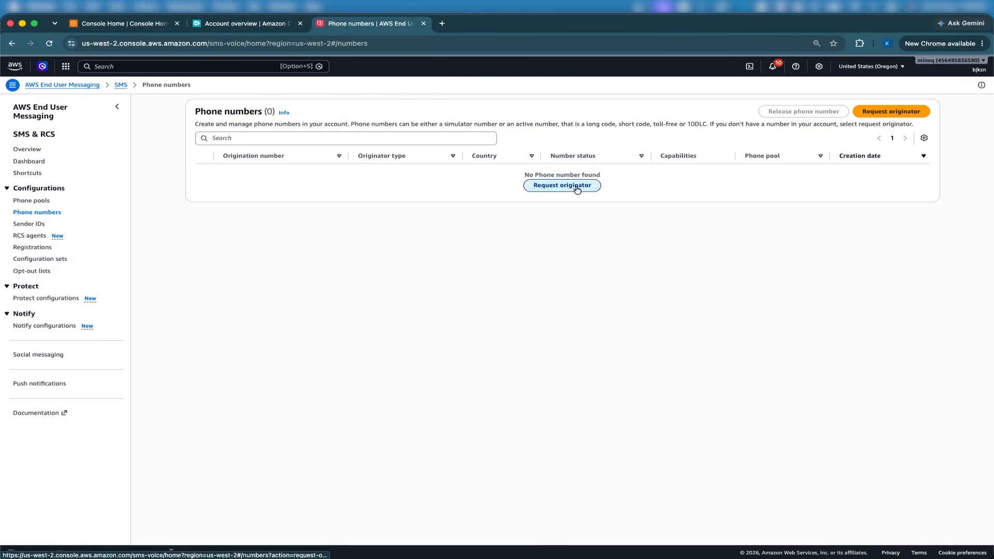
left_click(441, 182)
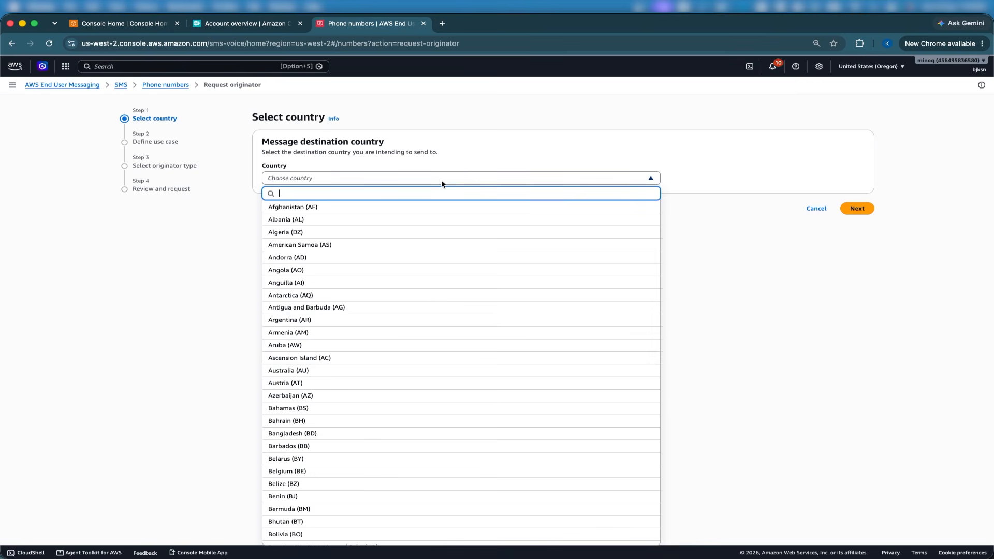
type("cana")
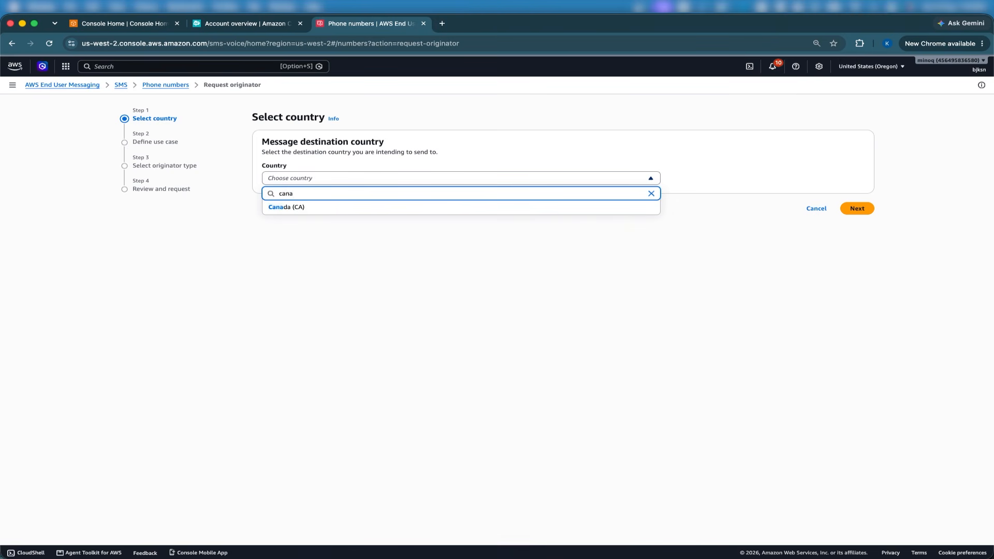
left_click(398, 207)
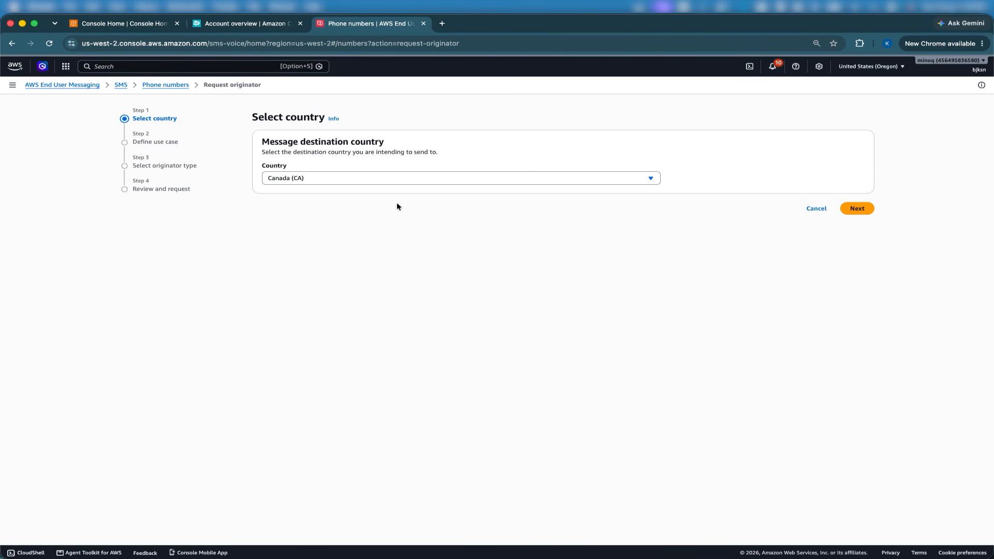
left_click(855, 213)
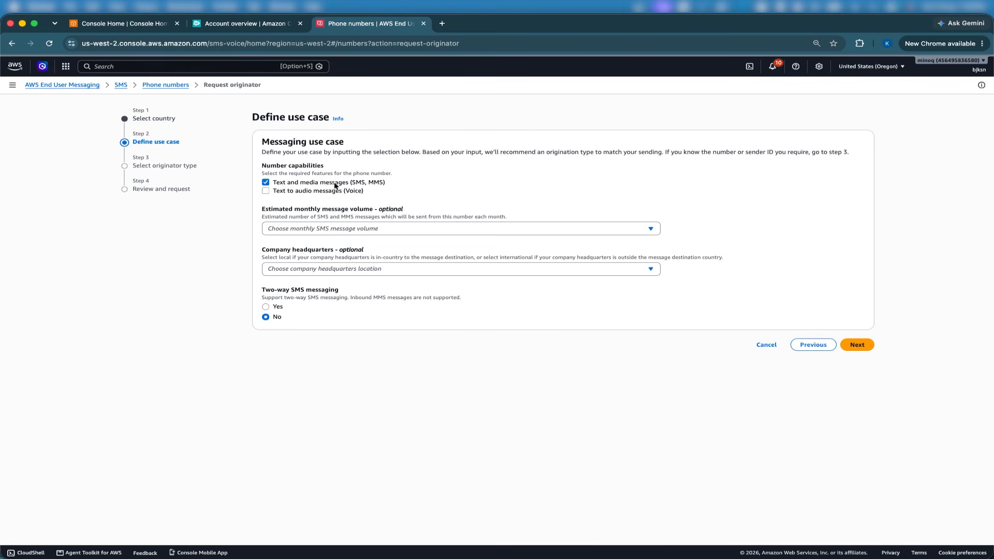
Enable two-way SMS messaging for the use case and submit the request with the recommended Long code originator type.
left_click(266, 307)
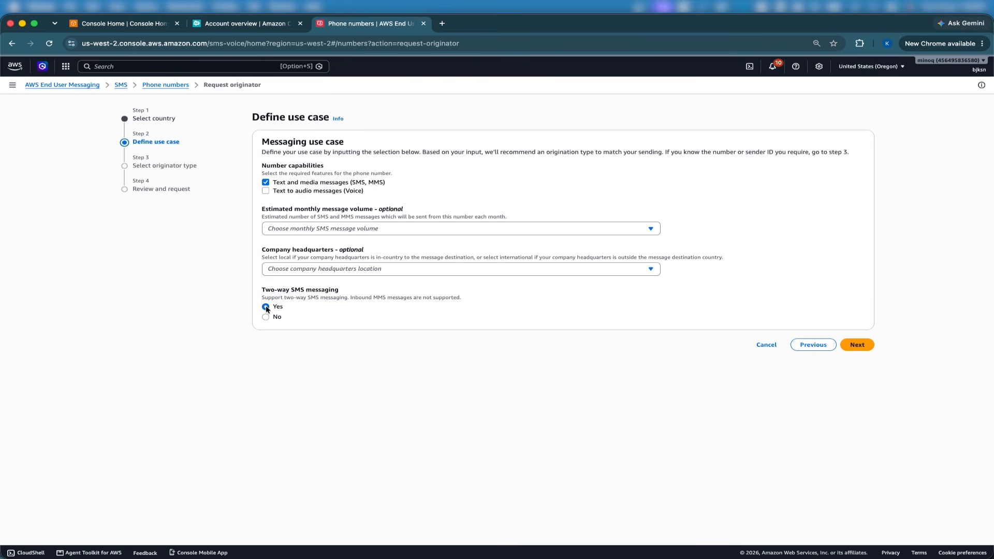
left_click(862, 344)
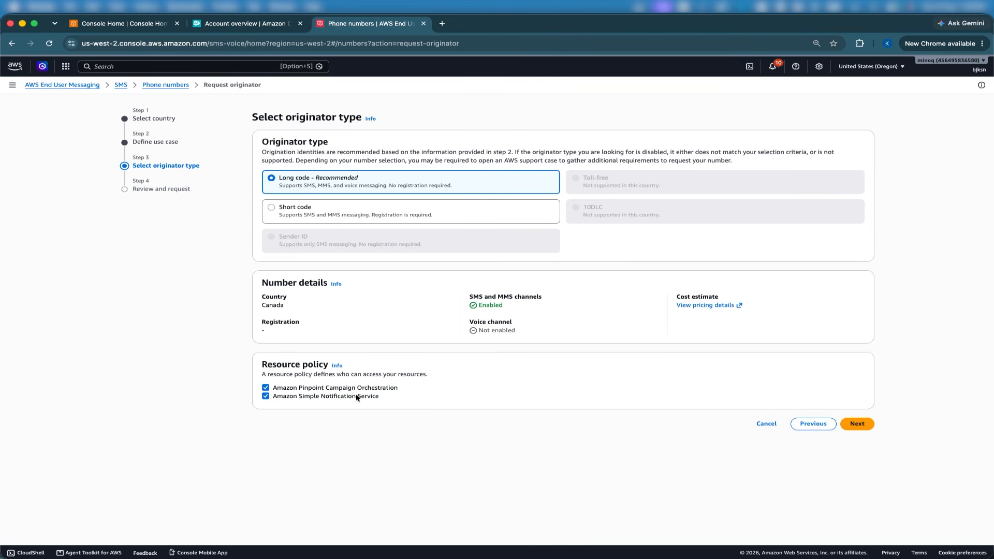
left_click(858, 424)
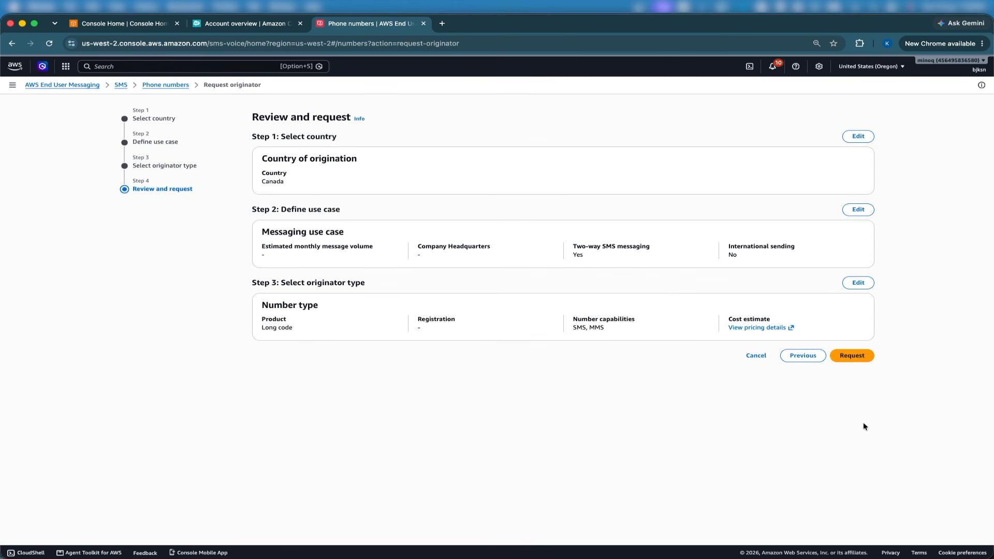
left_click(861, 361)
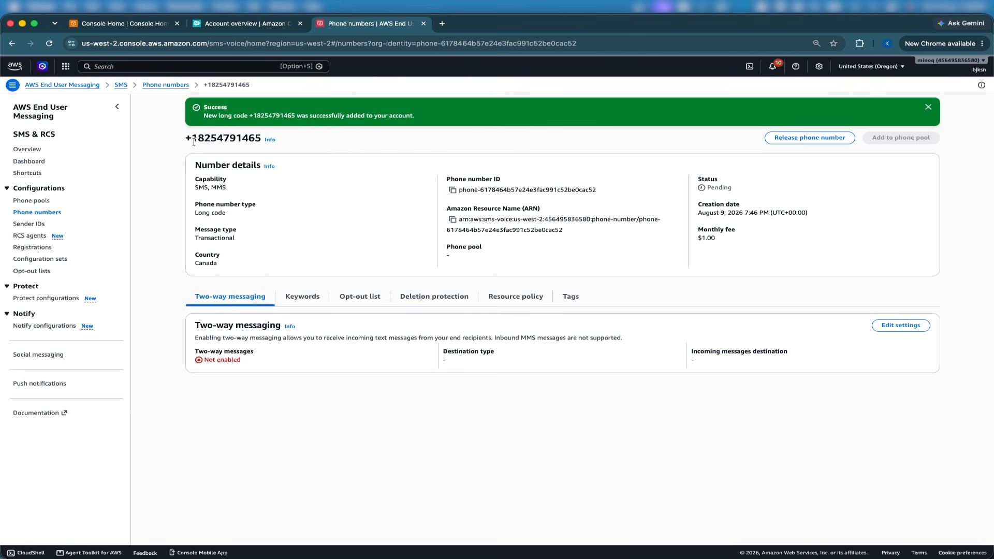
left_click_drag(186, 137, 260, 139)
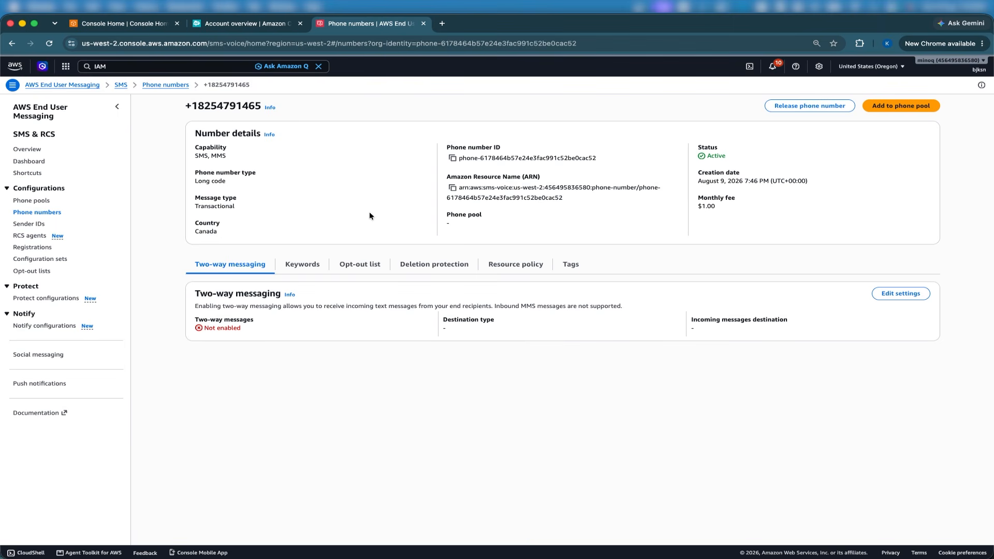
Open the IAM service in a new browser tab and show its Roles list.
left_click(127, 66)
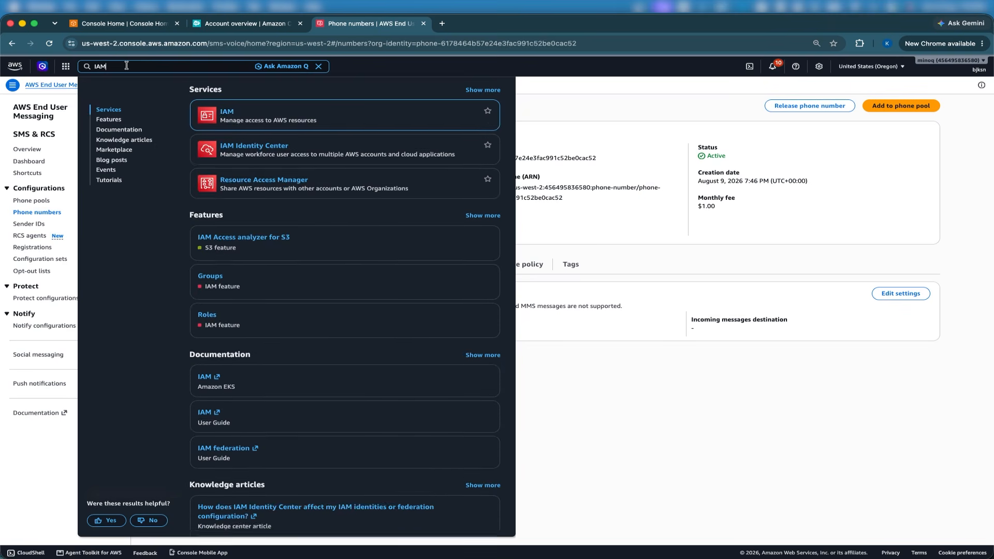
right_click(228, 112)
left_click(248, 115)
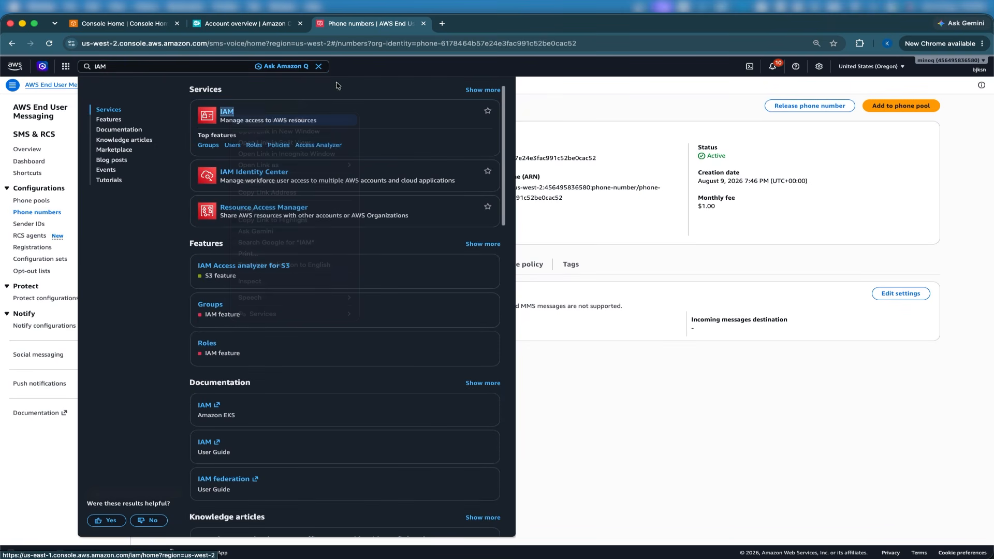
left_click(450, 27)
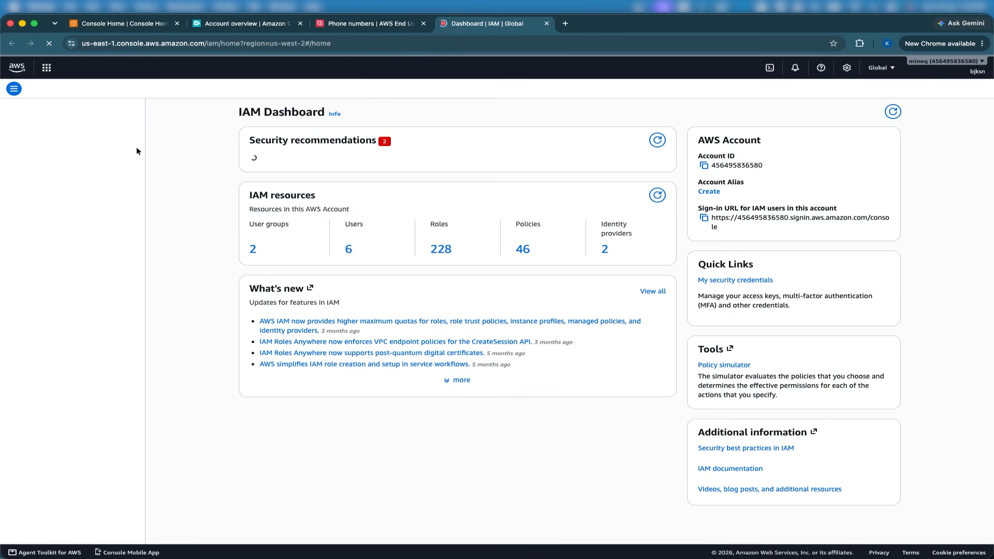
left_click(24, 197)
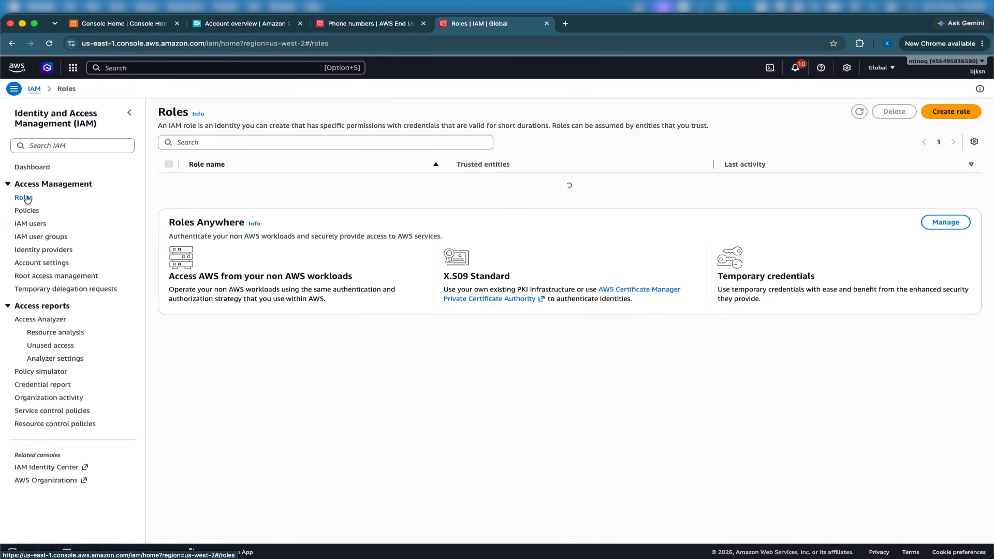
Start a new role with a custom trust policy allowing sms-voice.amazonaws.com to perform sts:AssumeRole, conditioned on the source account ID.
left_click(937, 111)
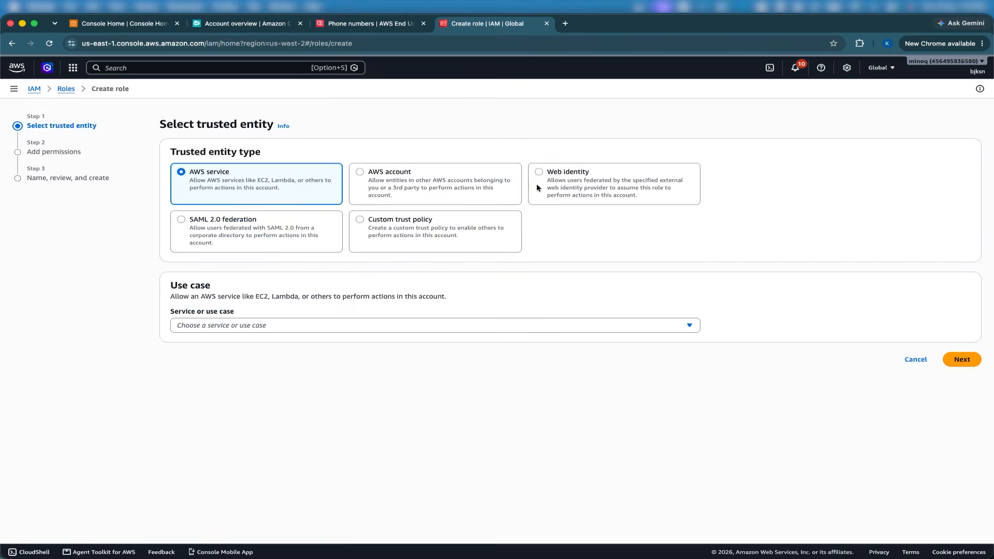
left_click(394, 234)
left_click(381, 475)
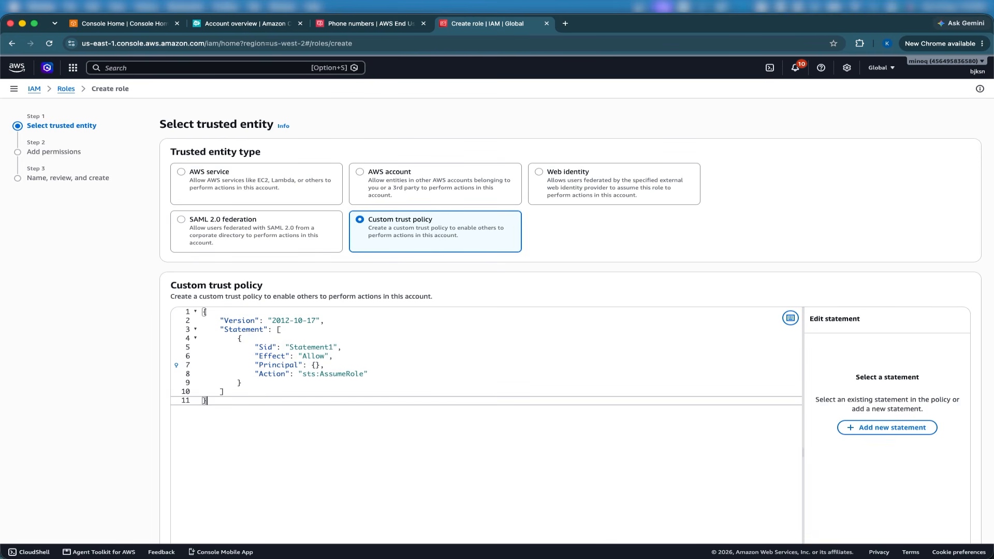
key("super+Tab")
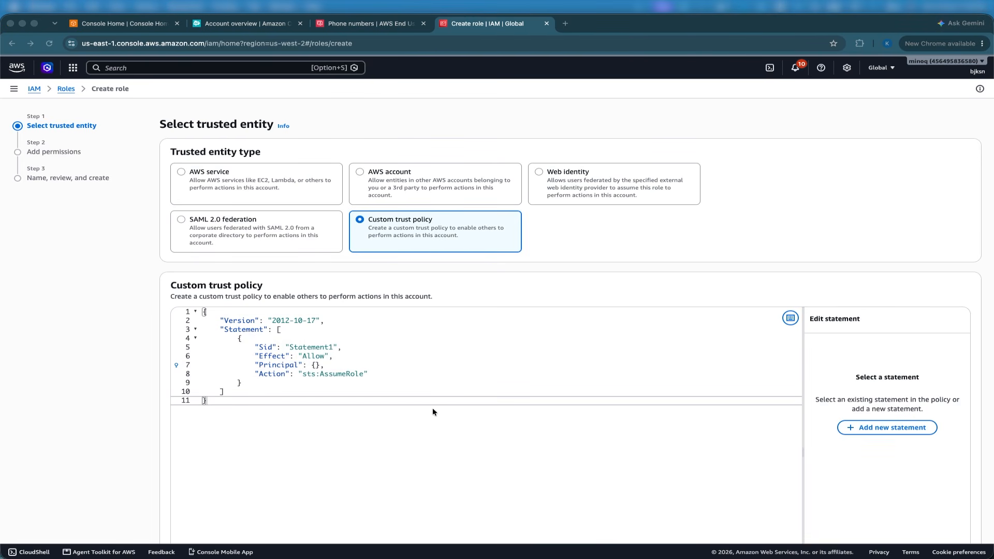
key("super+Tab")
key("super+a")
key("super+v")
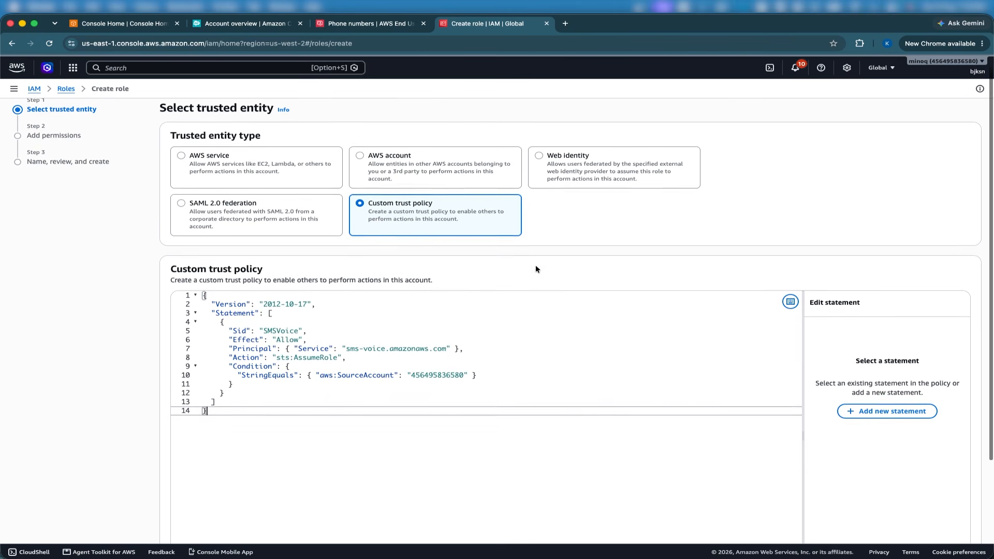
scroll(536, 265, "down", 3)
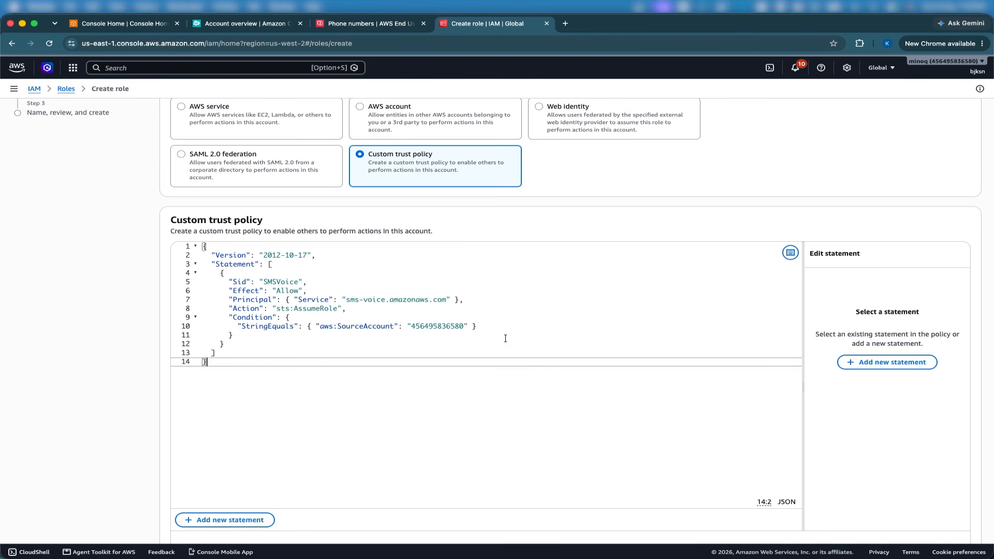
scroll(392, 325, "down", 3)
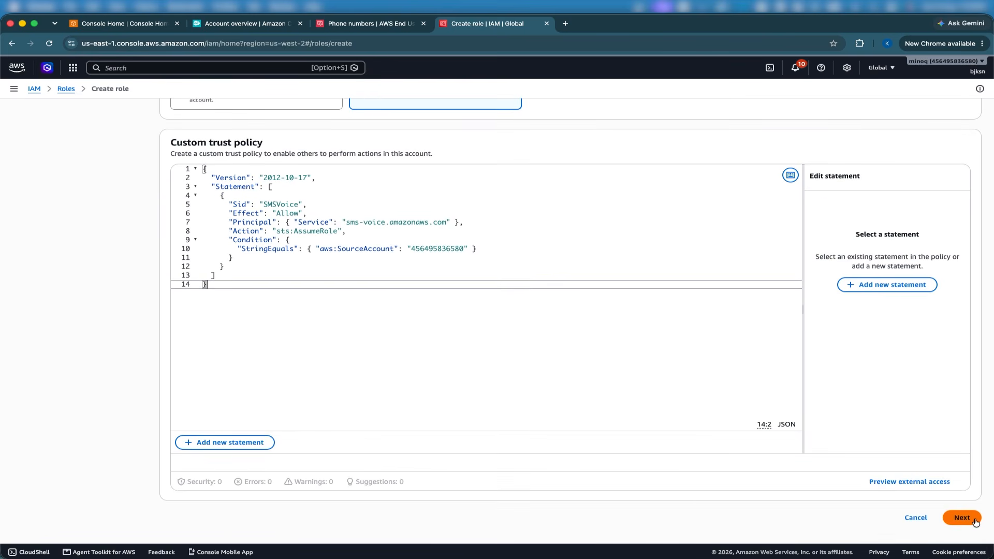
left_click(971, 519)
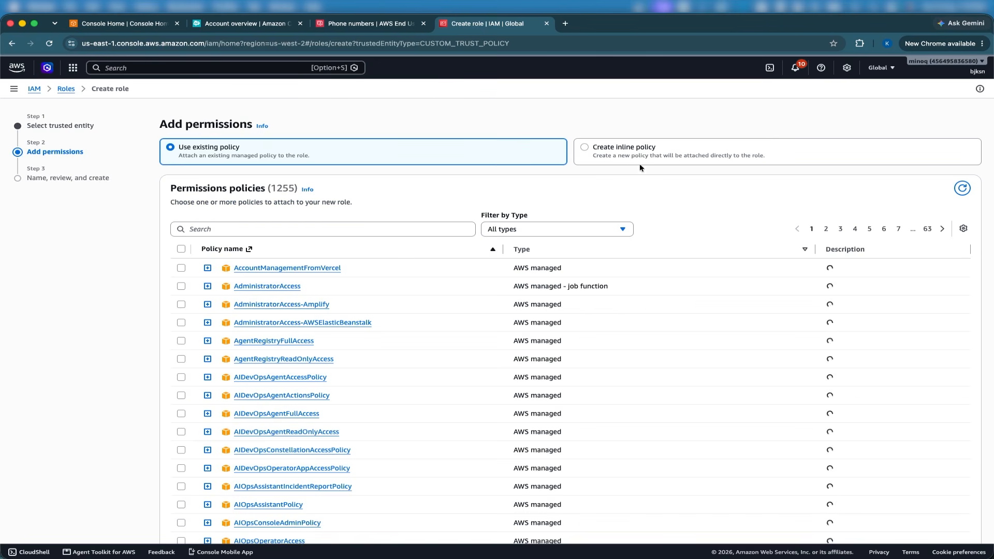
Add an inline permissions policy to the role that allows connect:SendChatIntegrationEvent on all resources ("*").
left_click(617, 148)
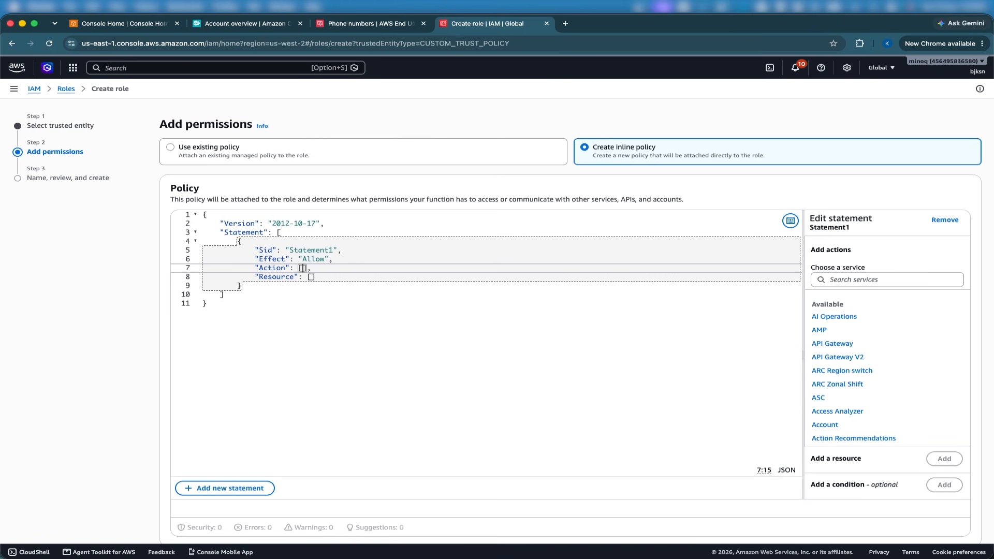
key("super+Tab")
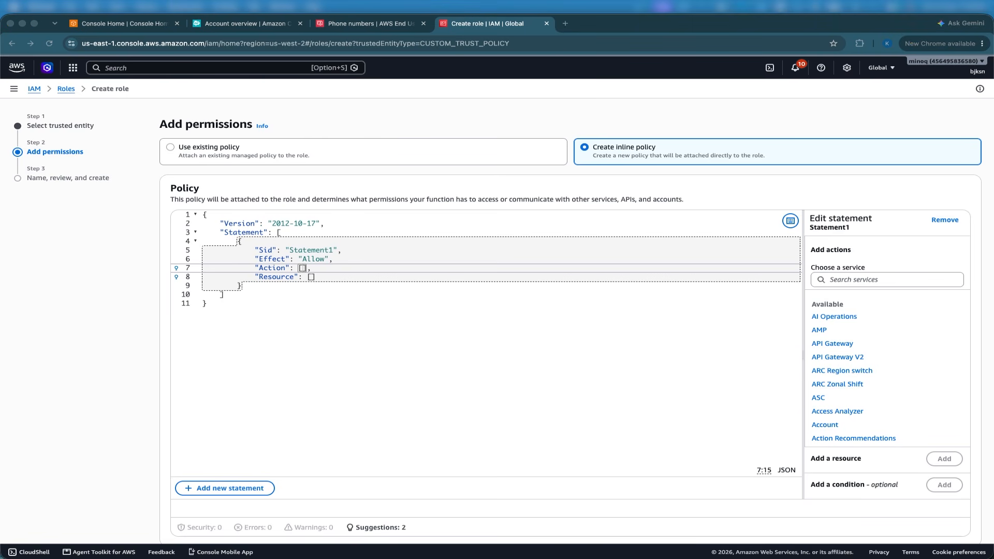
left_click(496, 380)
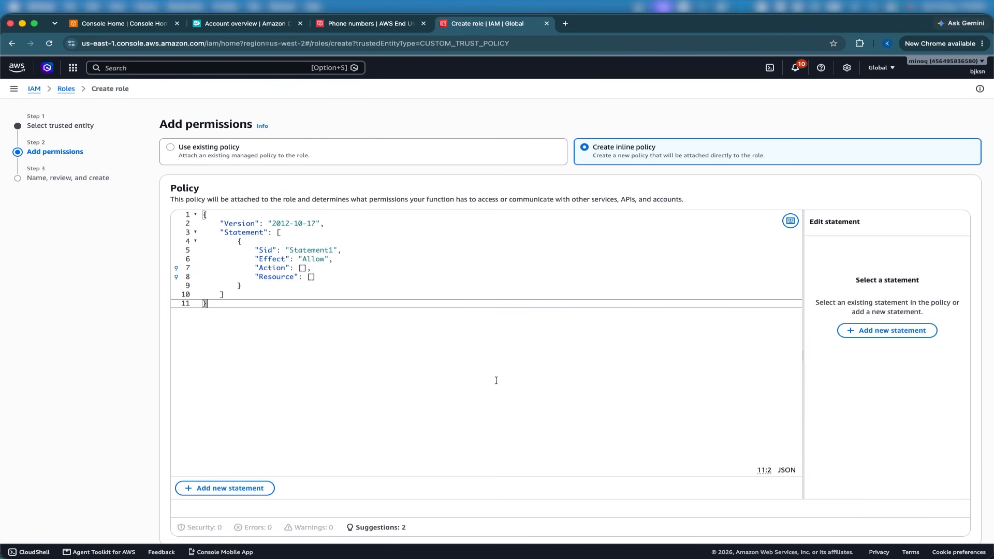
key("super+a")
type("{   \"Version\": \"2012-10-17\",   \"Statement\": [     {       \"Effect\": \"Allow\",       \"Action\": [\"connect:SendChatIntegrationEvent\"],       \"Resource\": [\"*\"]     }   ] }")
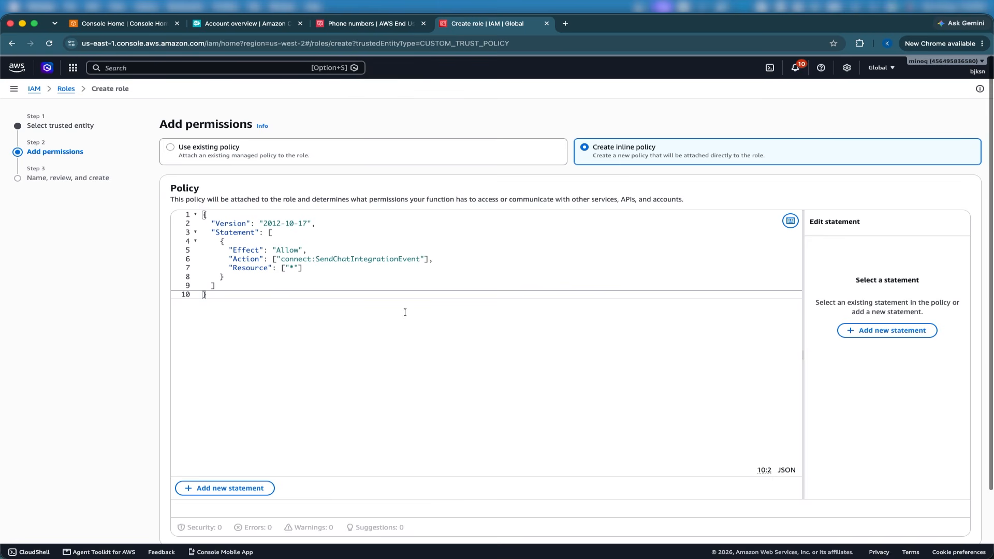
scroll(405, 313, "down", 3)
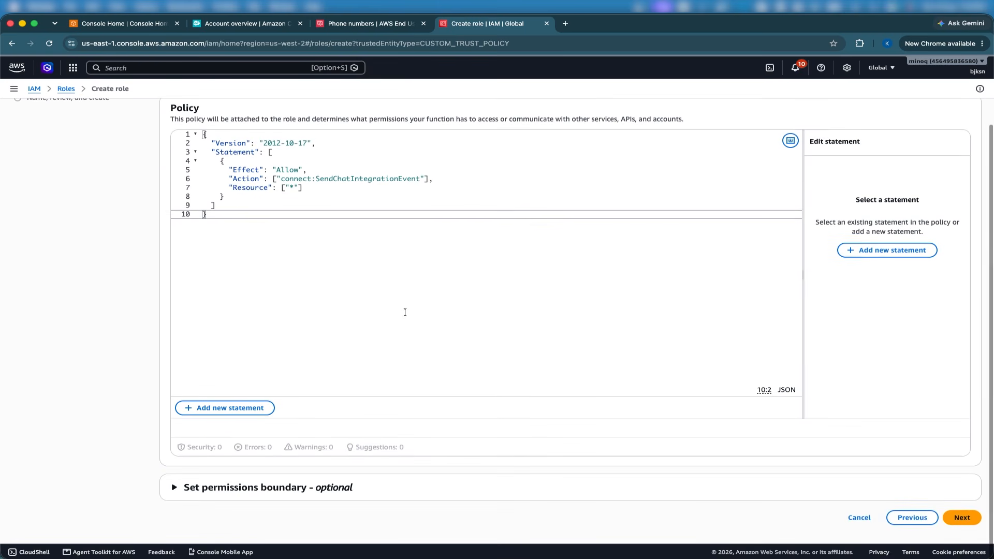
left_click(962, 518)
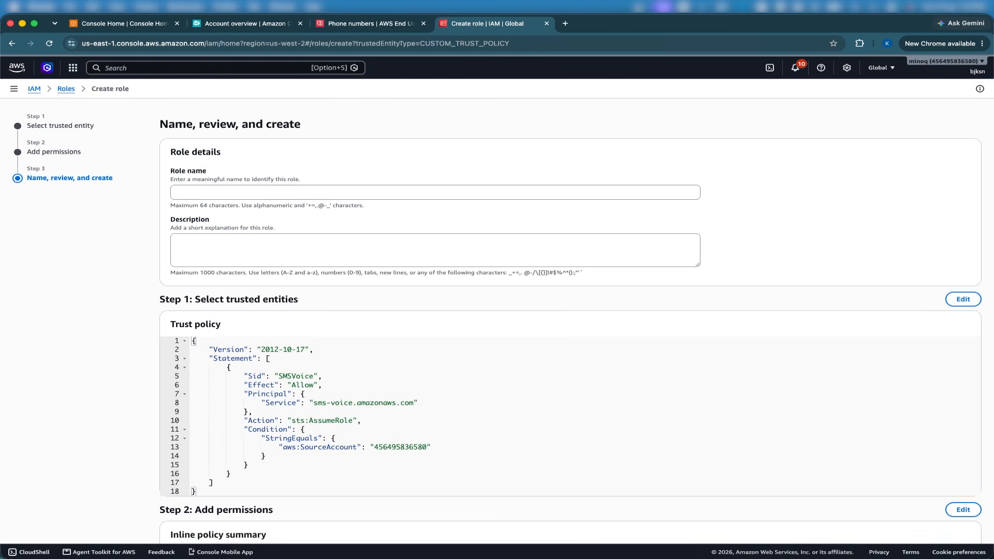
Name the role SMSVoiceTwoWayConnectRole and create it.
left_click(255, 193)
type("SMSVoiceTwoWayConnectRole")
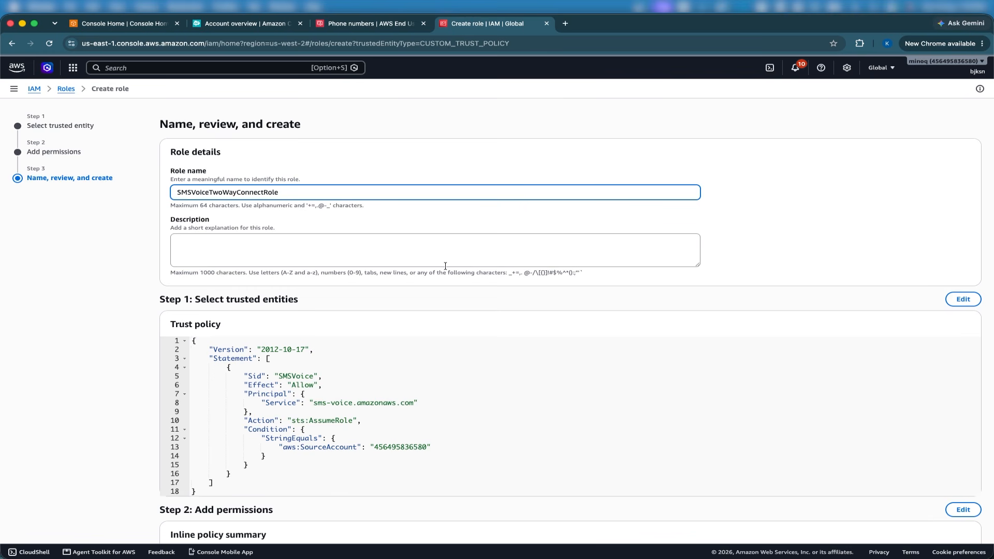
scroll(862, 216, "down", 10)
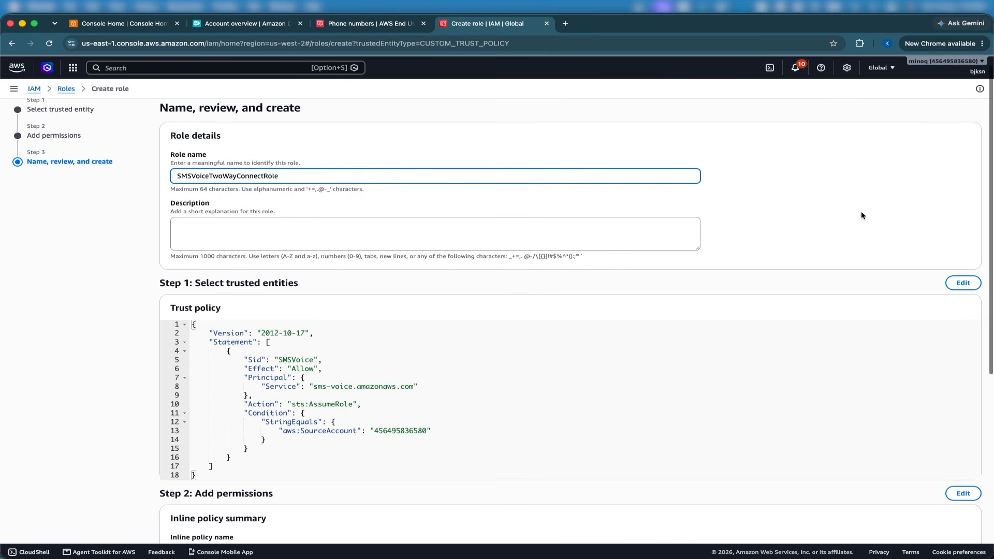
left_click(959, 518)
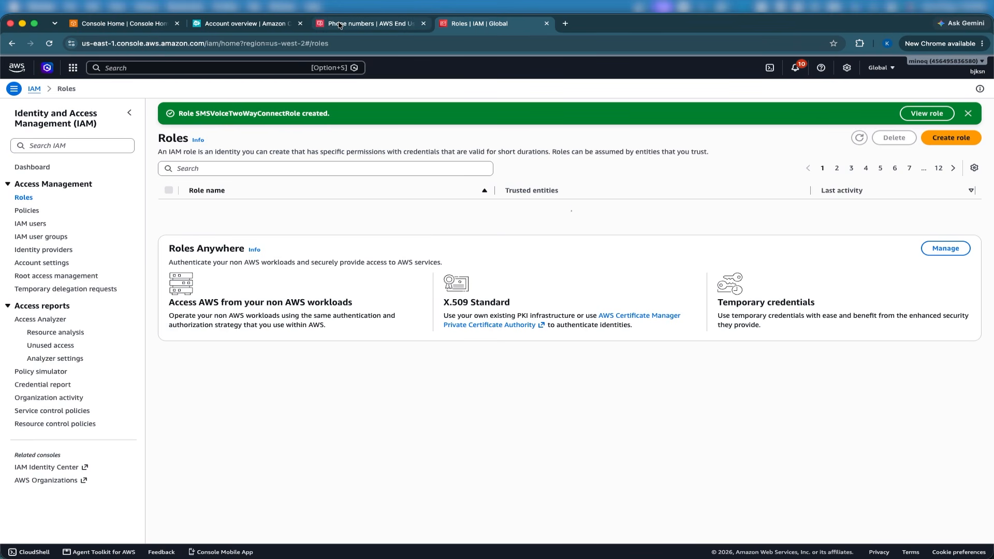
Open the details of the SMSVoiceTwoWayConnectRole role and return to the phone number's browser tab.
left_click(927, 114)
left_click(370, 24)
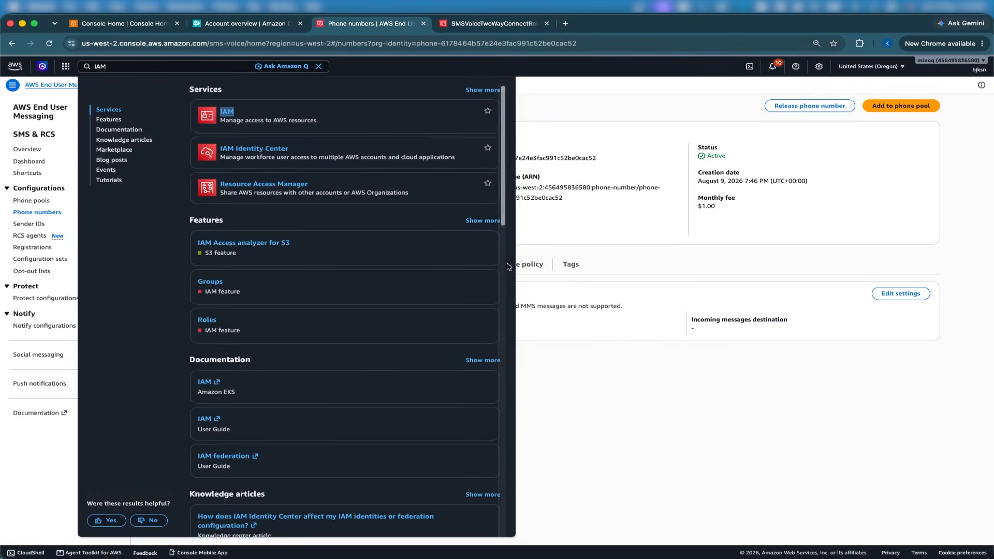
Enable two-way messaging for the phone number with Amazon Connect as destination and SMSVoiceTwoWayConnectRole as the existing IAM role, and save the changes.
left_click(623, 259)
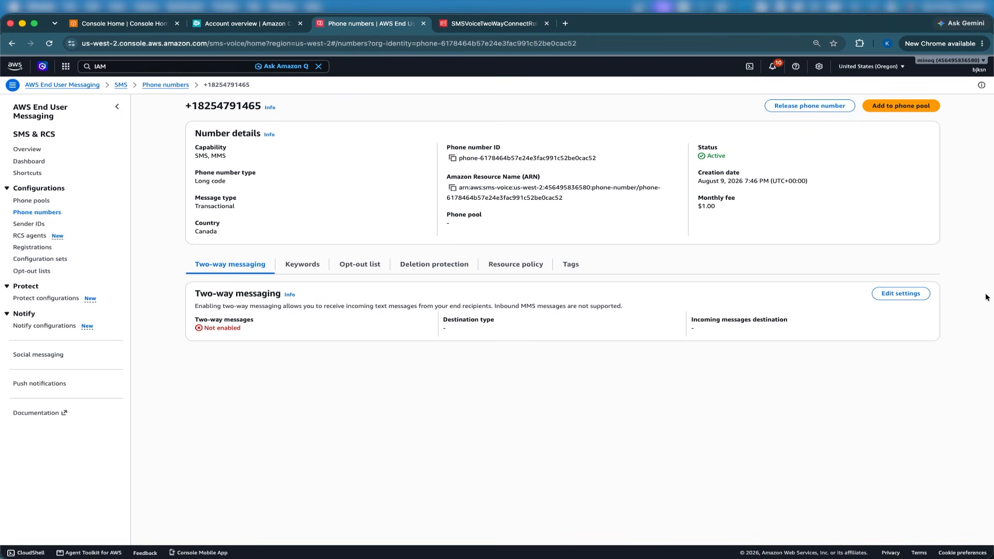
left_click(901, 293)
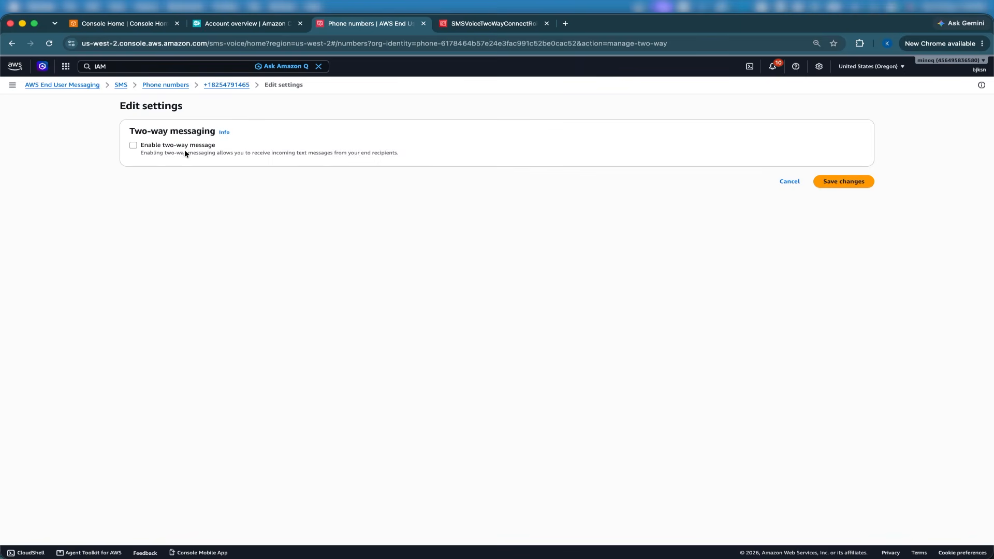
left_click(174, 145)
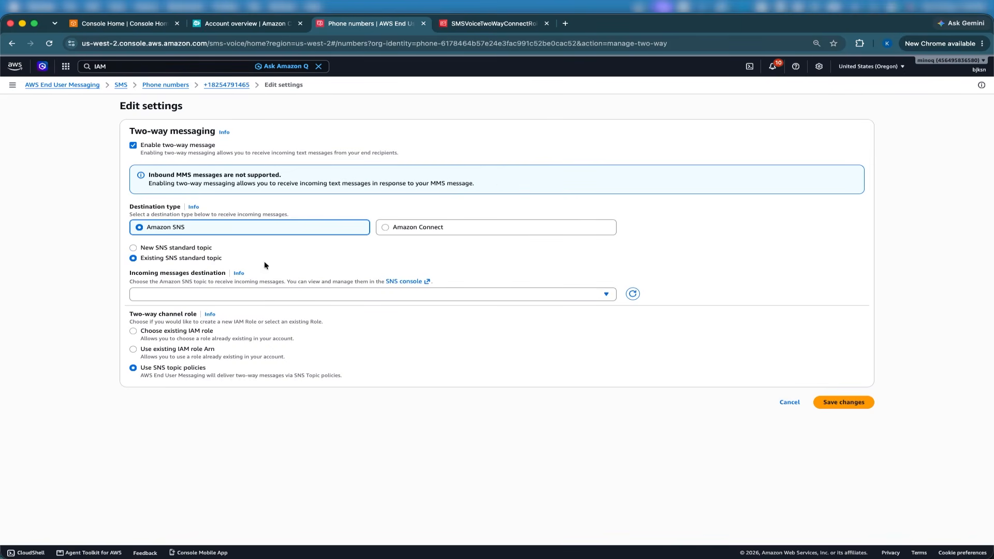
left_click(435, 234)
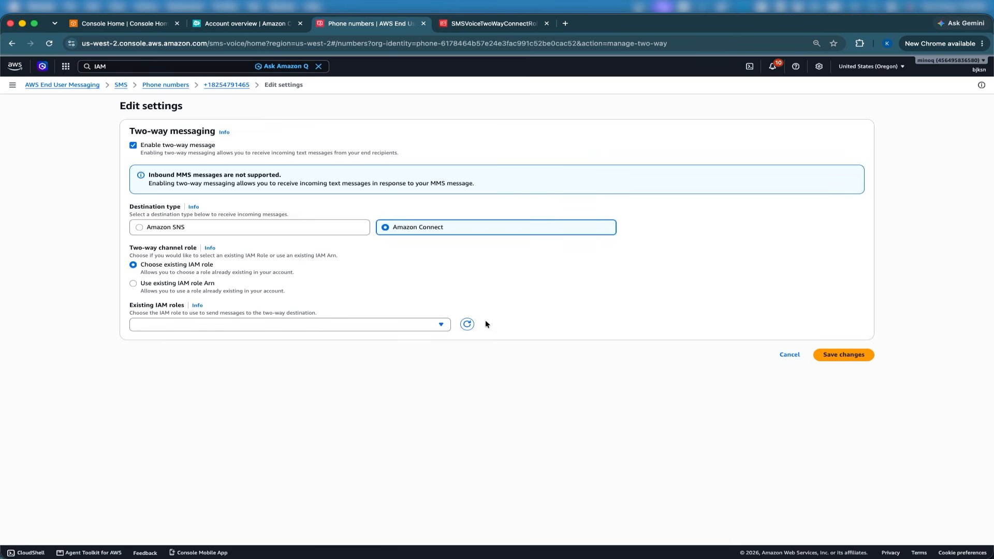
left_click(405, 326)
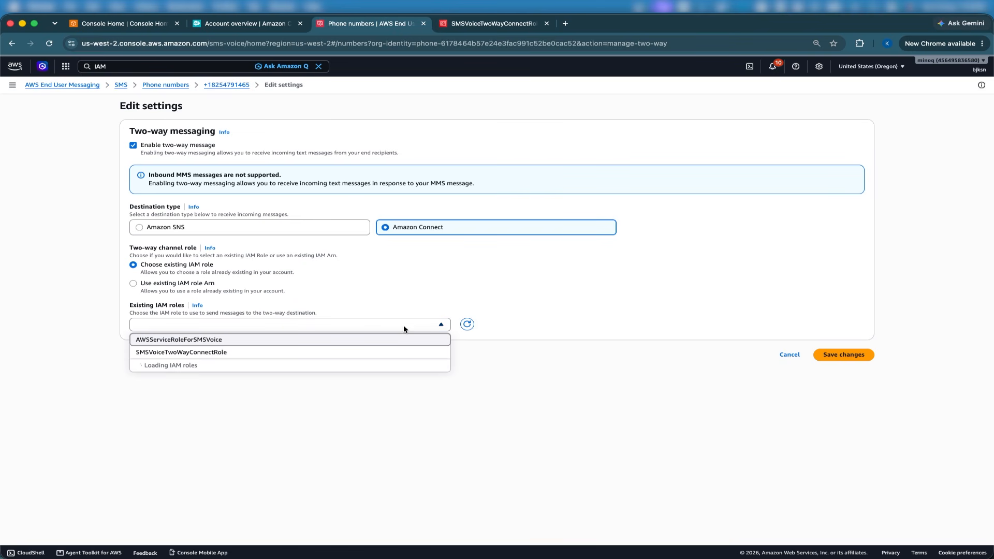
left_click(338, 354)
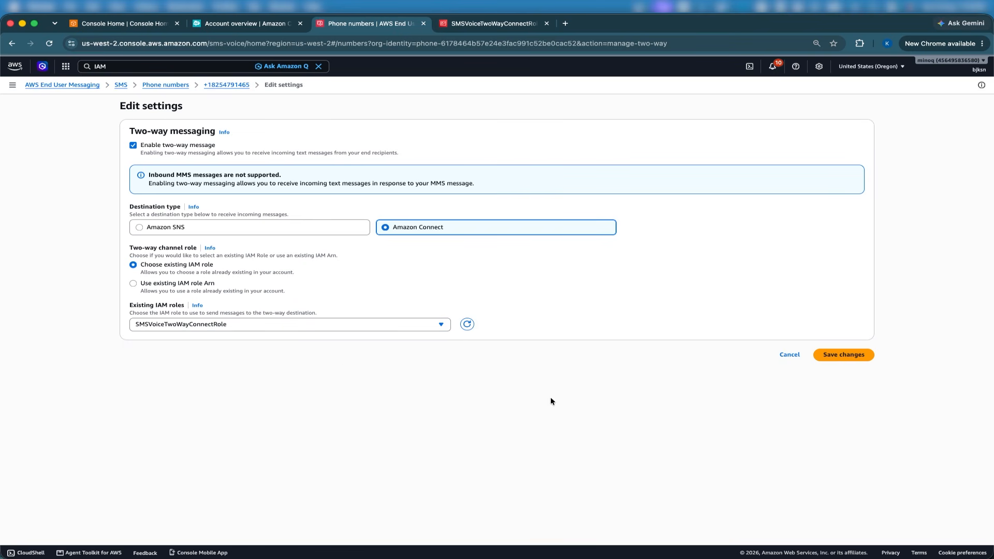
left_click(847, 354)
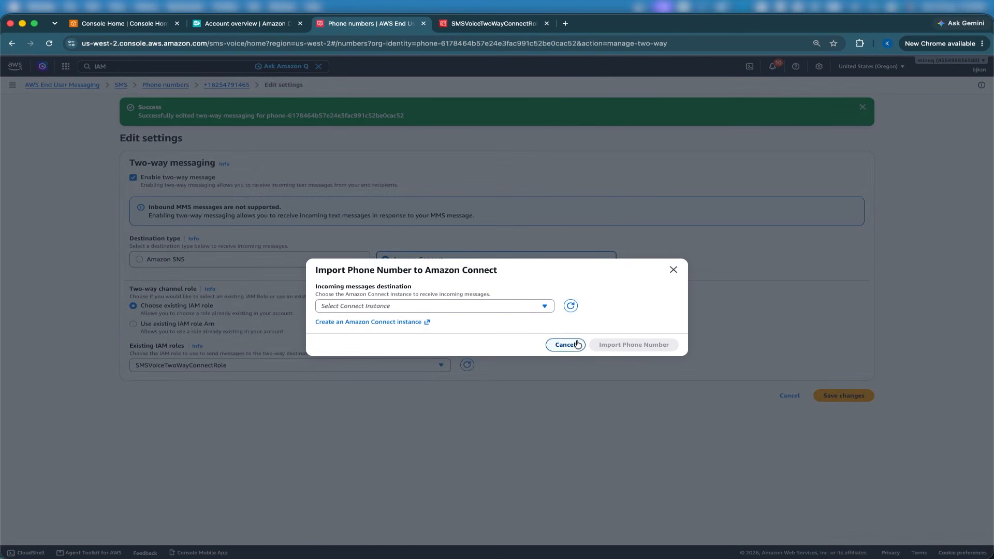
Try to import the phone number into the techsupportpro-demo Amazon Connect instance.
left_click(507, 305)
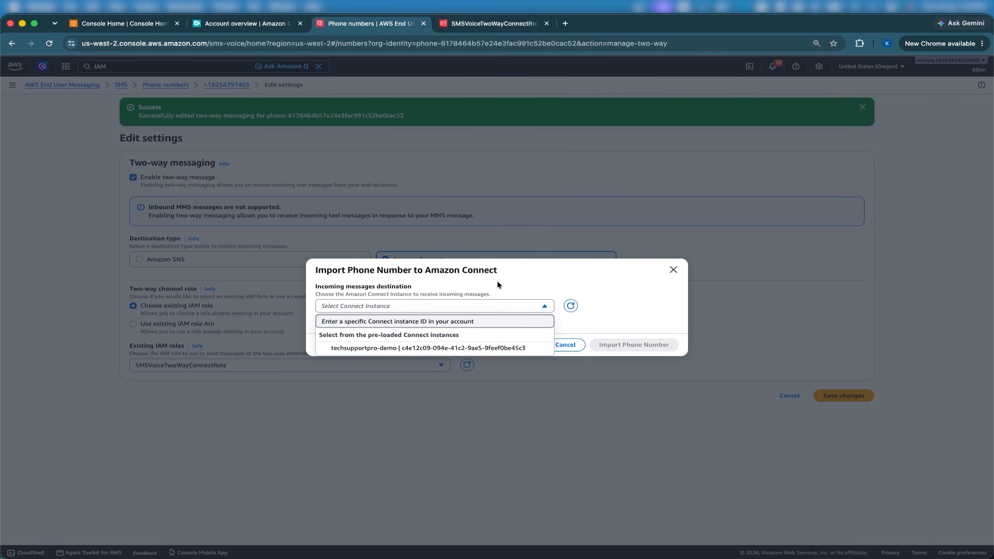
left_click(437, 348)
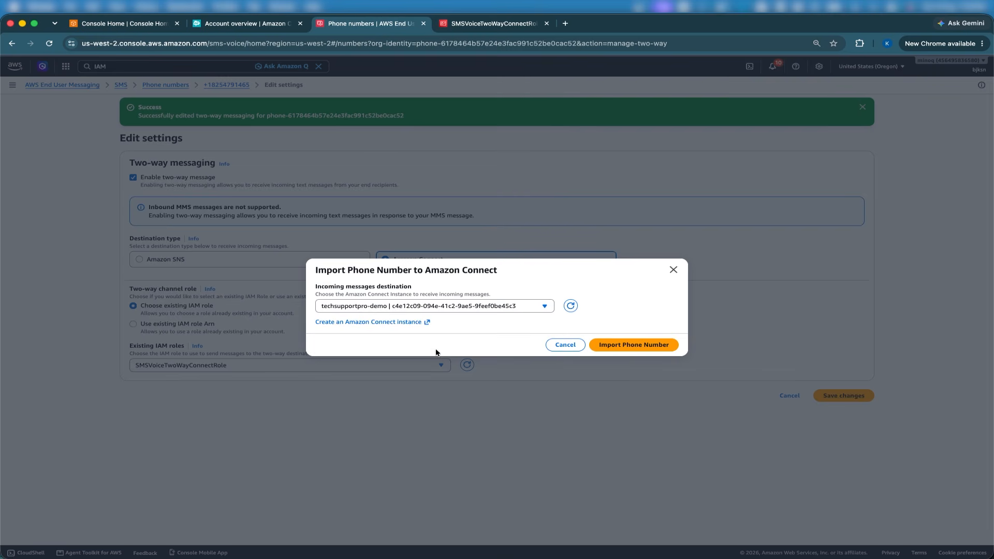
left_click(654, 349)
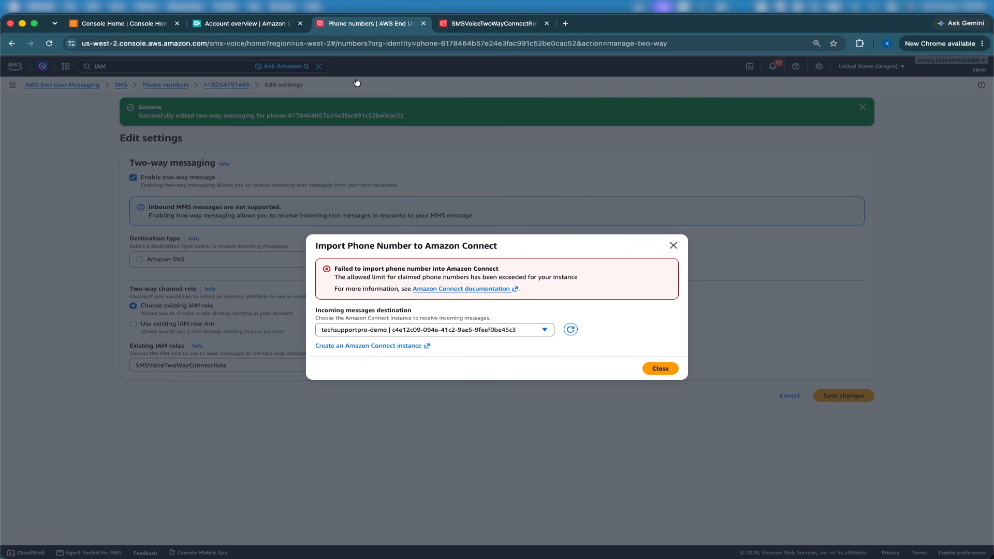
Log in to the techsupportpro-demo instance through emergency access from its account overview.
left_click(248, 20)
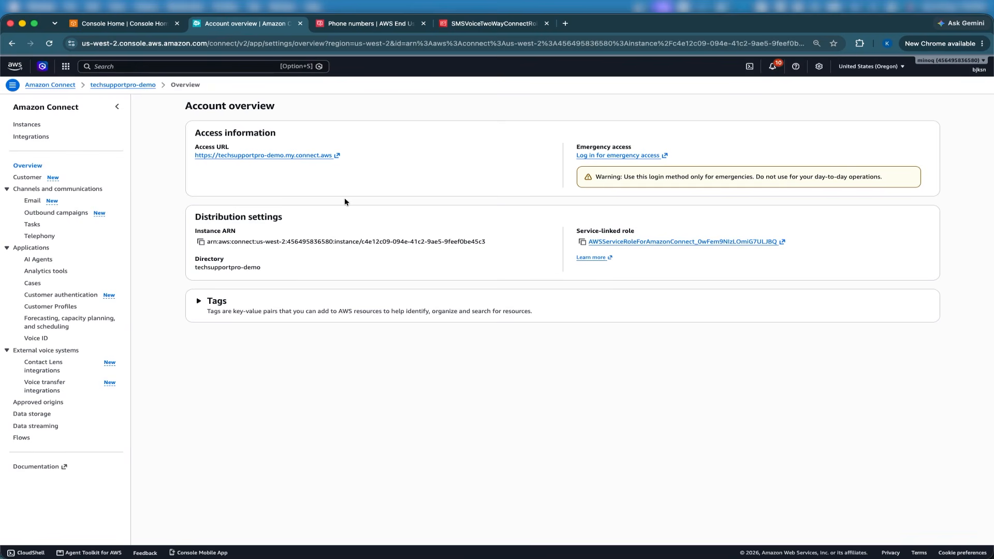
left_click(603, 157)
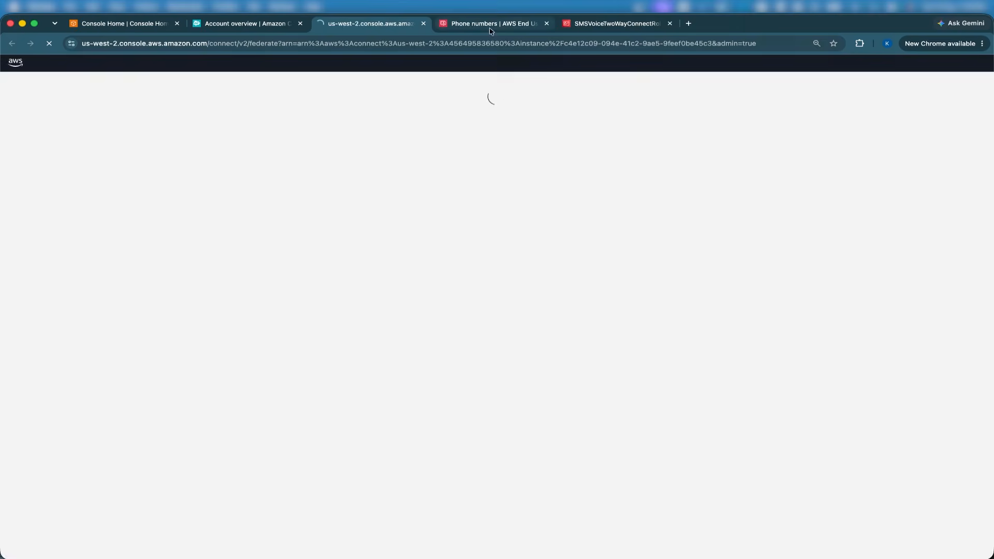
left_click(489, 24)
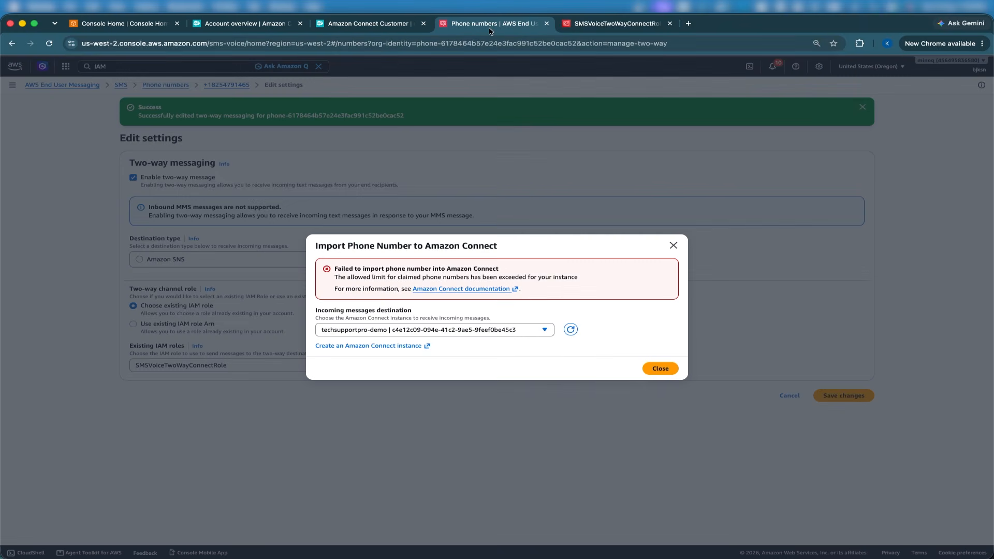
left_click(370, 26)
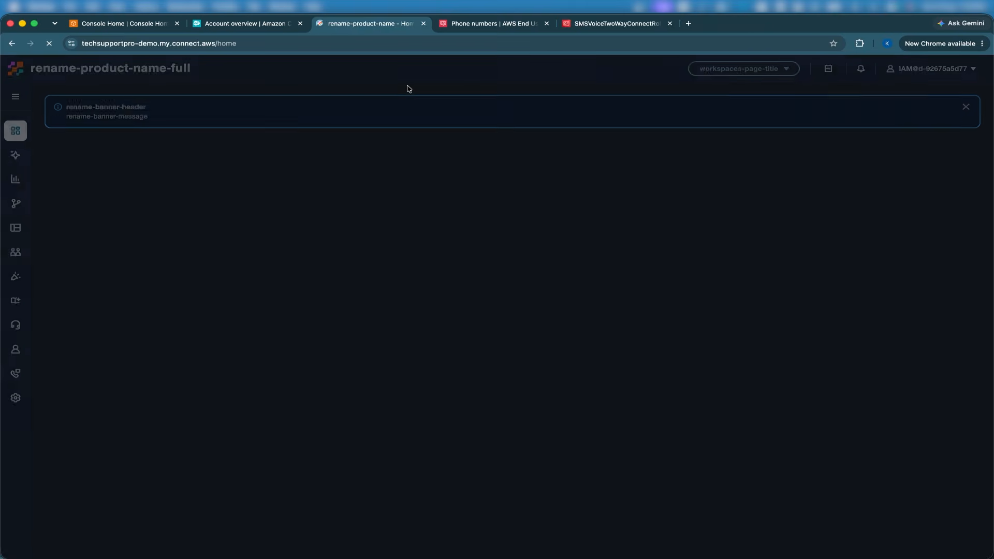
Open the instance's phone numbers page in a new browser tab and release the claimed US voice number.
mouse_move(17, 377)
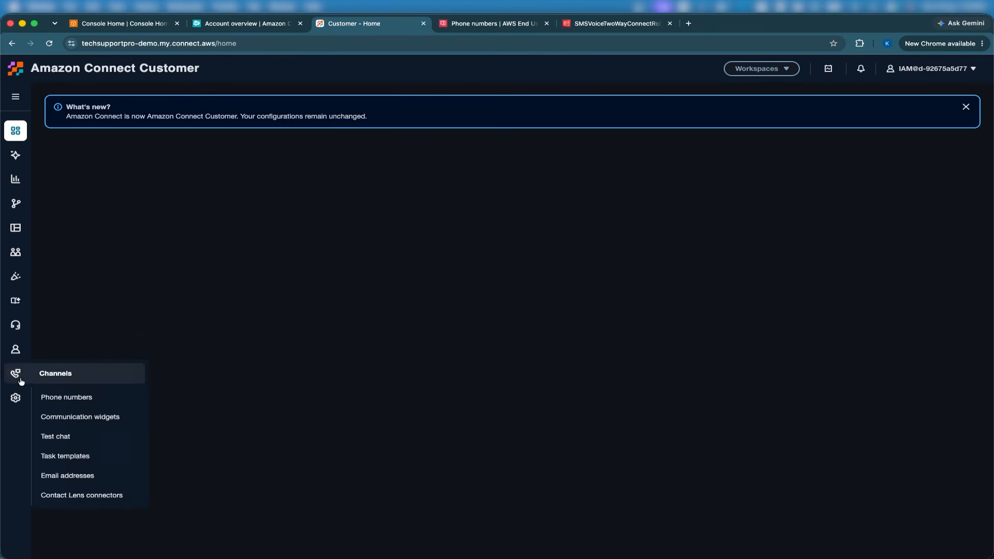
right_click(52, 394)
left_click(72, 397)
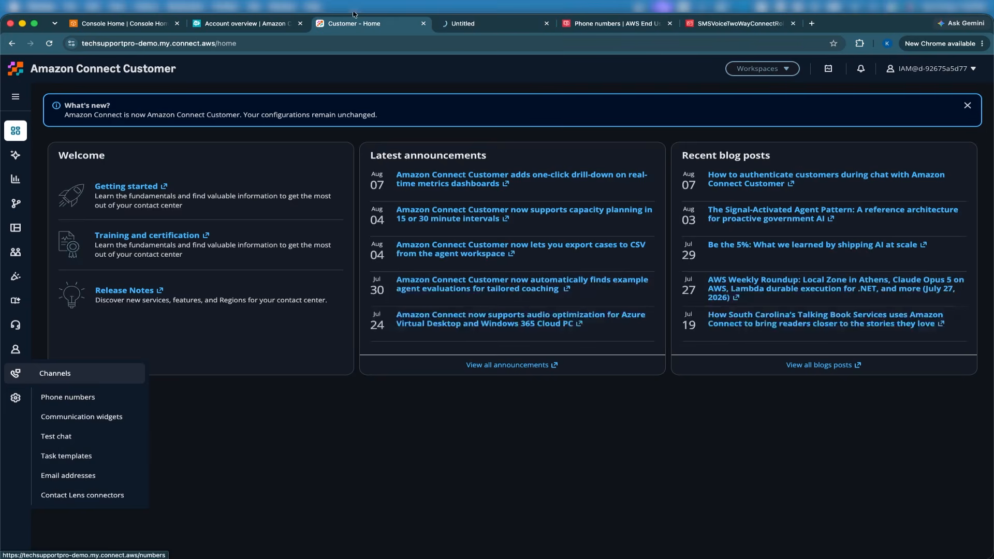
left_click(456, 23)
left_click(384, 25)
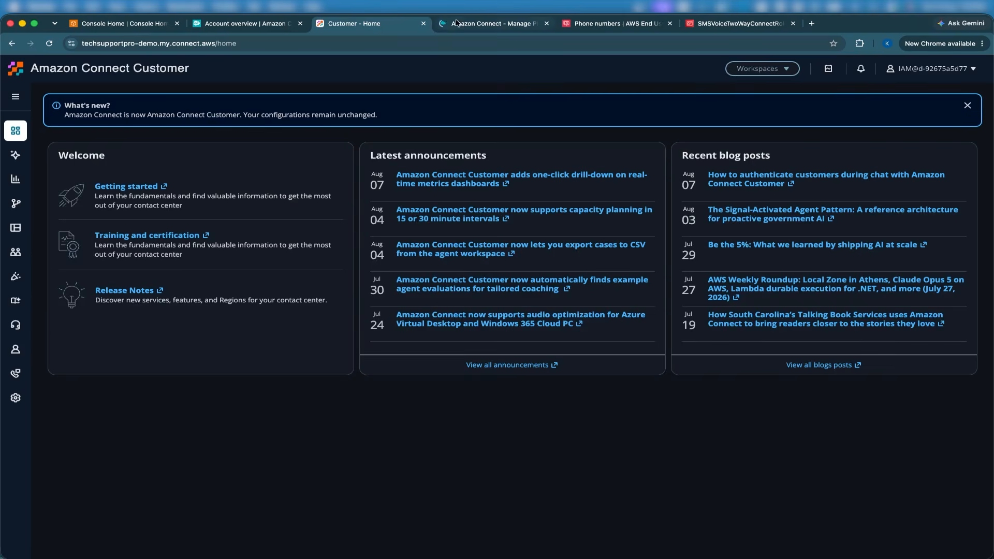
left_click(459, 24)
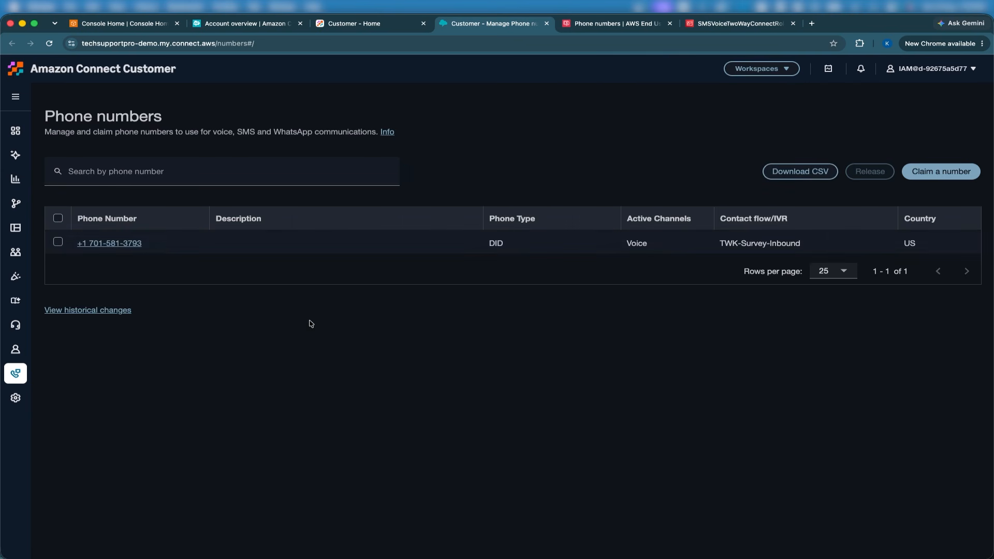
left_click(57, 243)
left_click(871, 174)
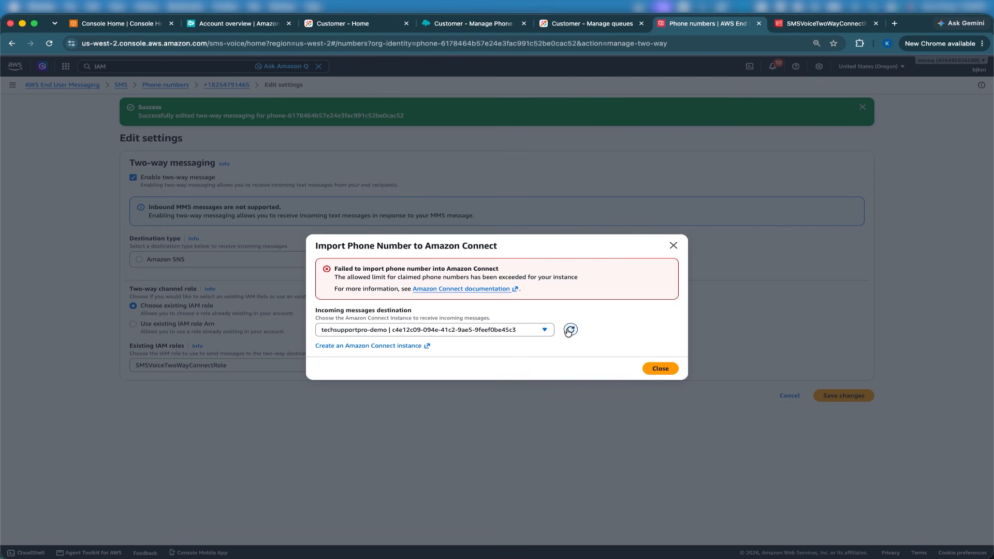
Refresh and reselect the techsupportpro-demo instance in the phone number import dialog, and close the dialog.
left_click(570, 331)
left_click(536, 331)
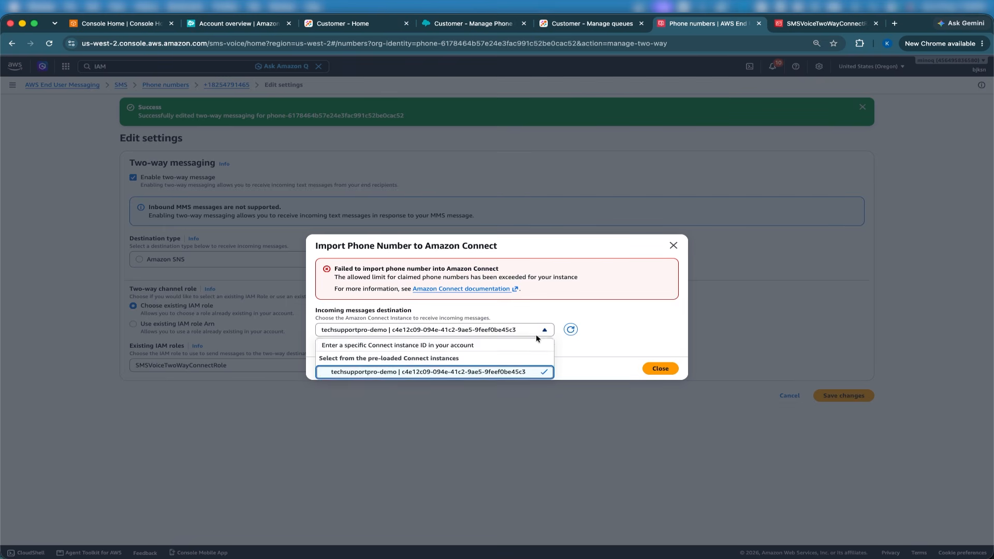
left_click(502, 370)
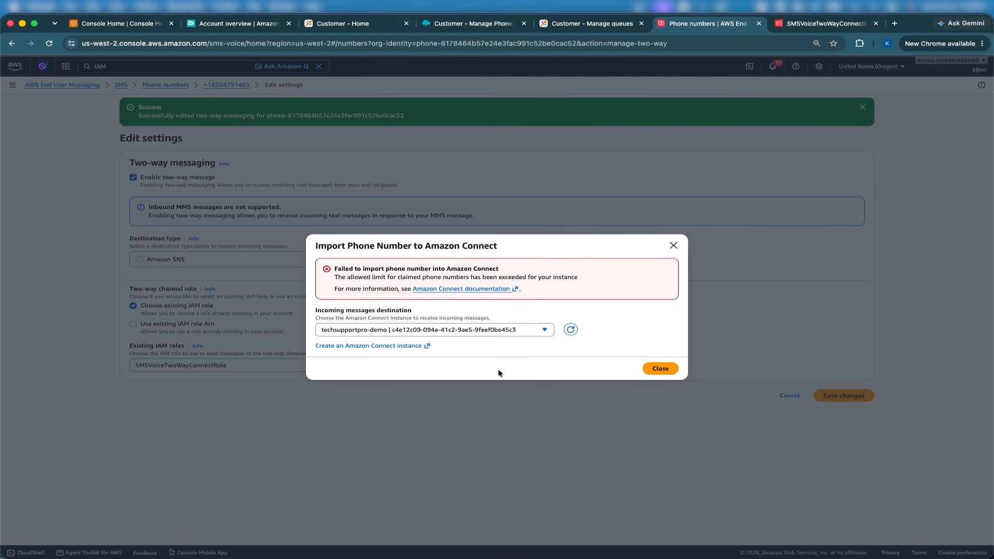
left_click(656, 370)
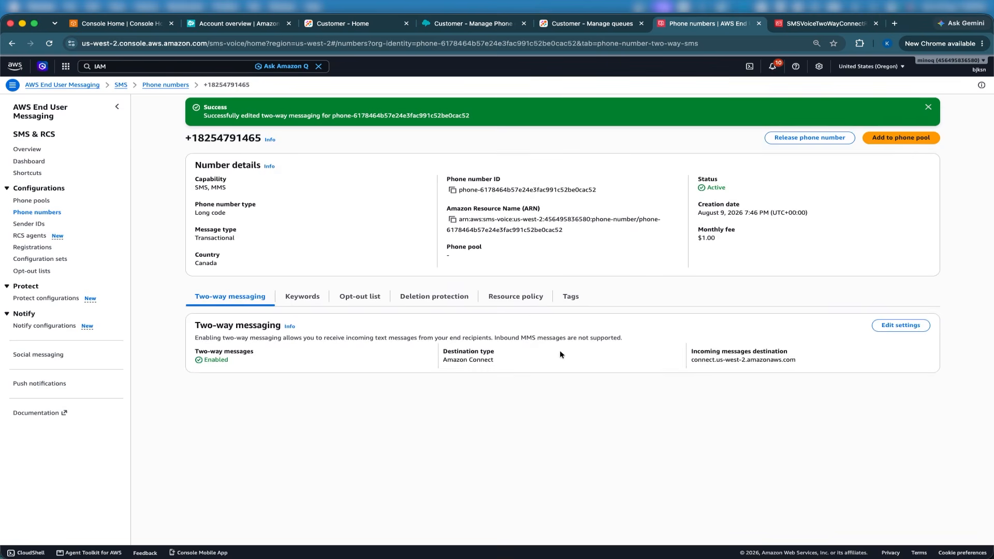
Save the phone number's two-way messaging settings again and import the number into the techsupportpro-demo Connect instance.
left_click(901, 325)
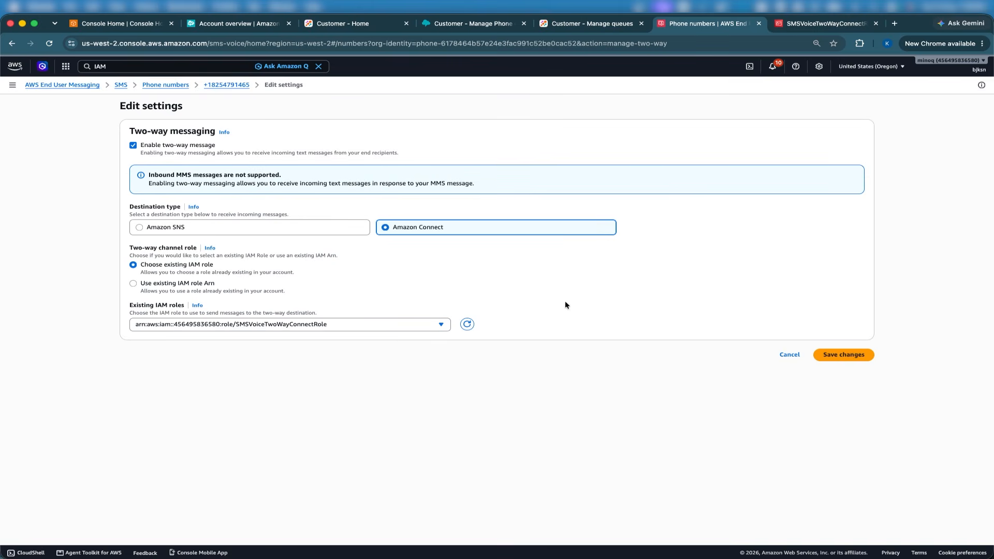
left_click(837, 354)
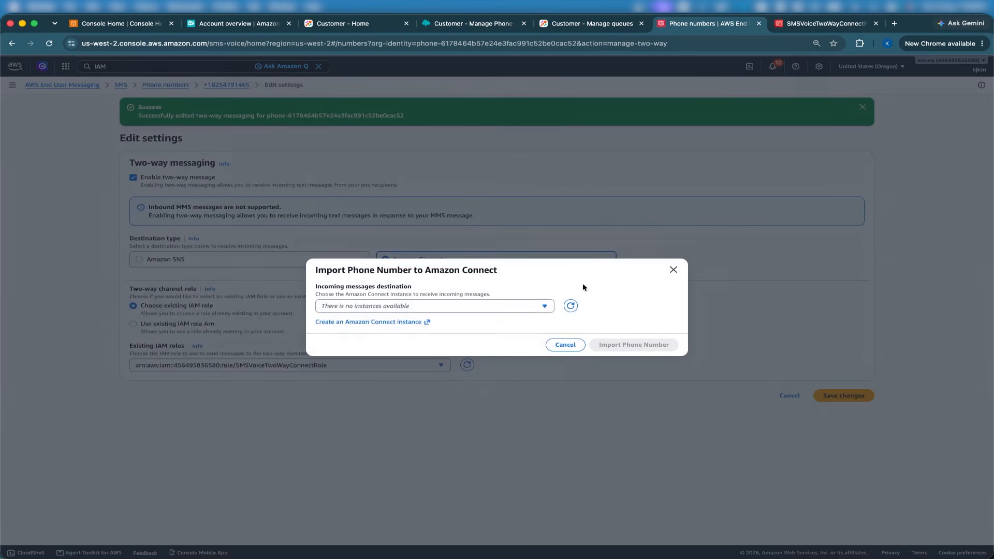
left_click(453, 306)
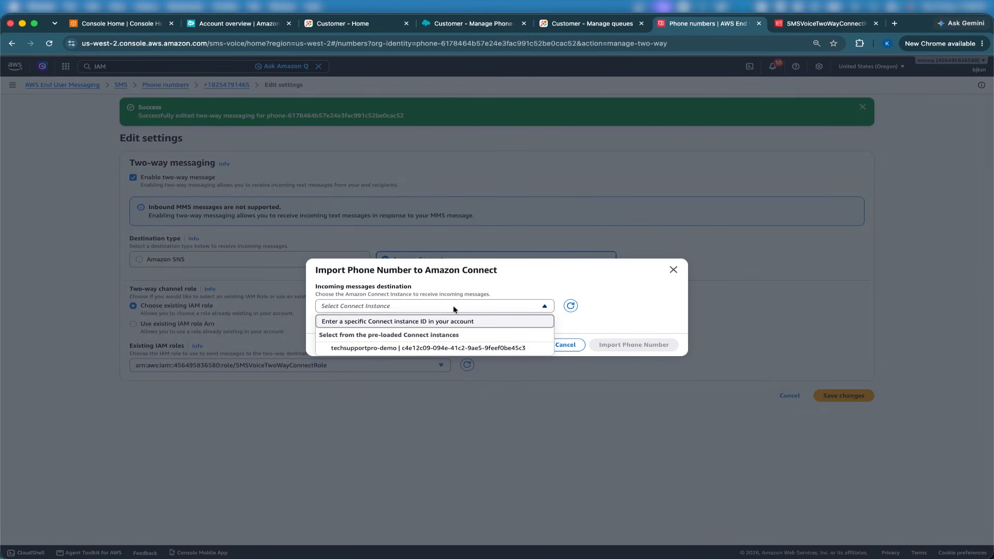
left_click(407, 348)
left_click(618, 345)
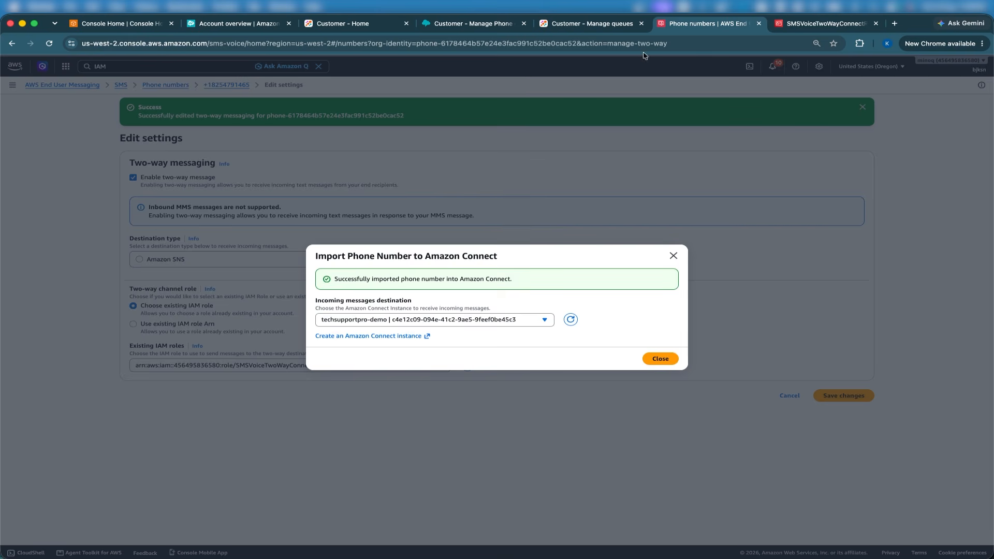
Reload the phone numbers page in Amazon Connect and check the imported number and its active channel.
left_click(470, 24)
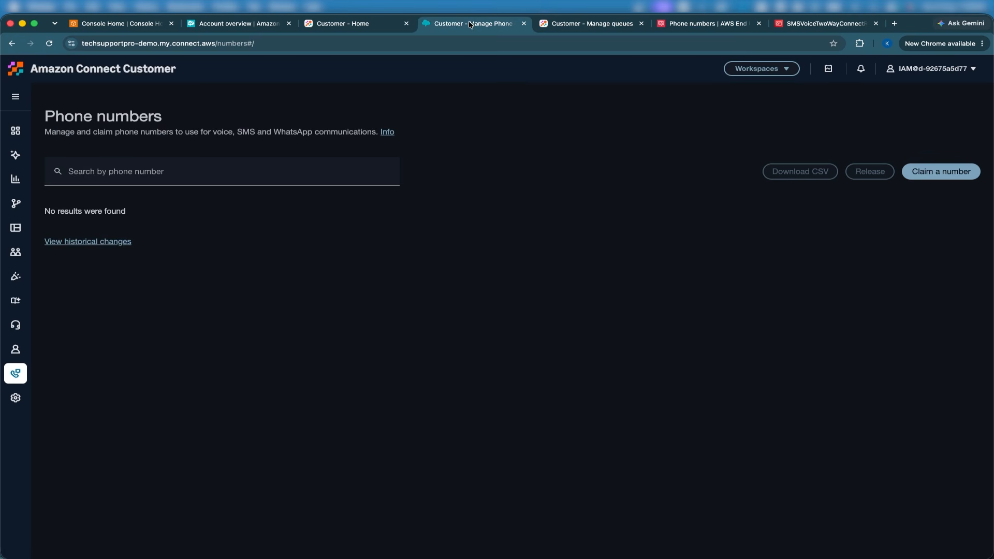
left_click(48, 44)
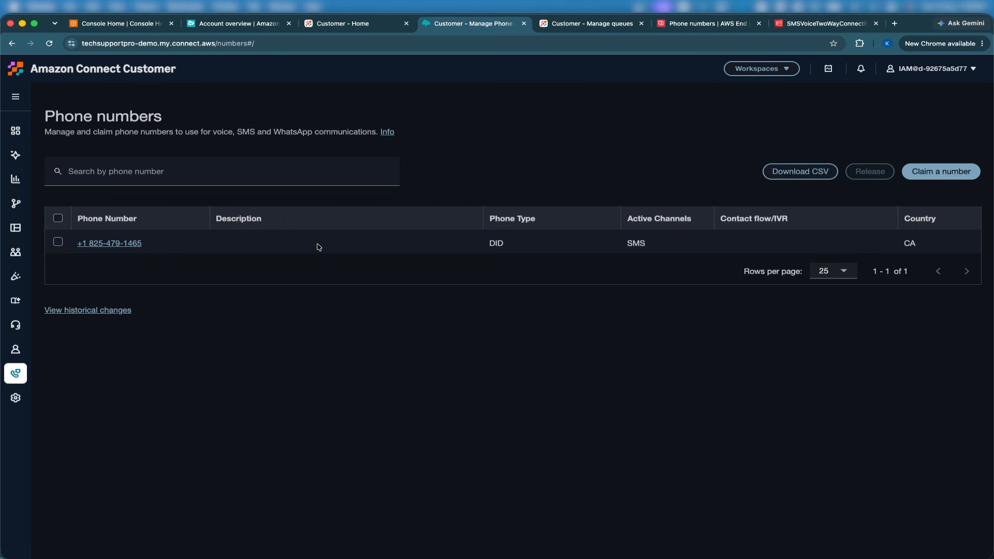
left_click_drag(150, 244, 50, 244)
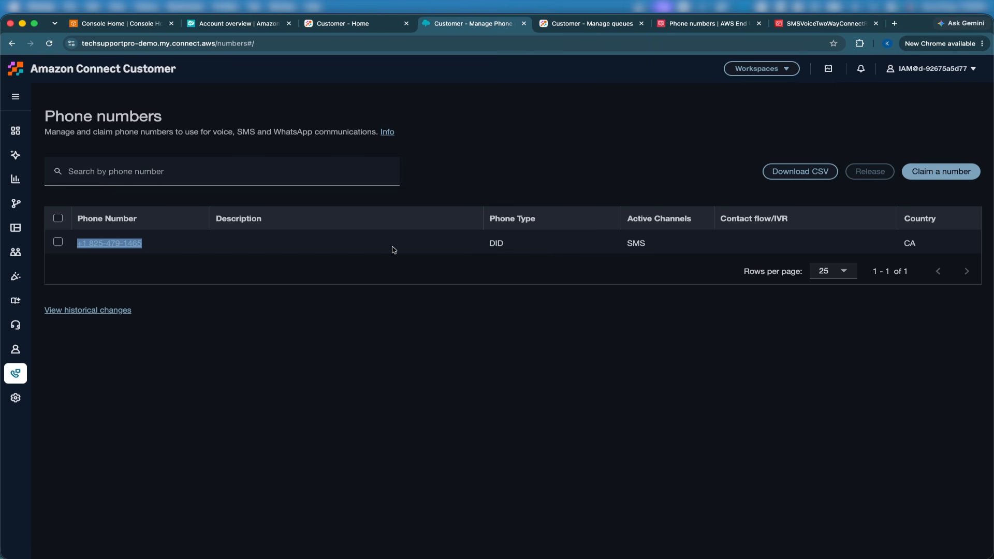
double_click(639, 244)
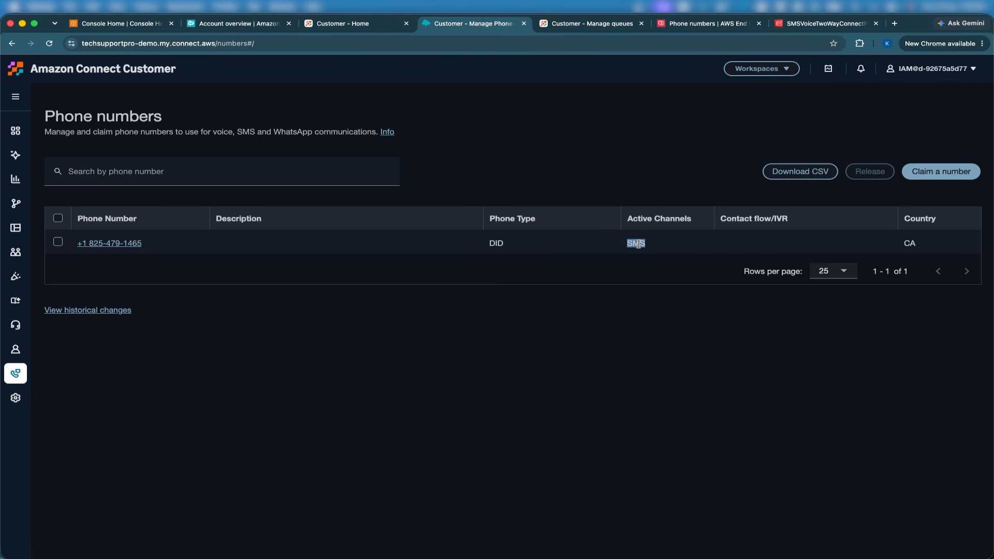
Edit the imported Canadian SMS number and set its contact flow to "Sample inbound flow (first contact experience)".
left_click(98, 244)
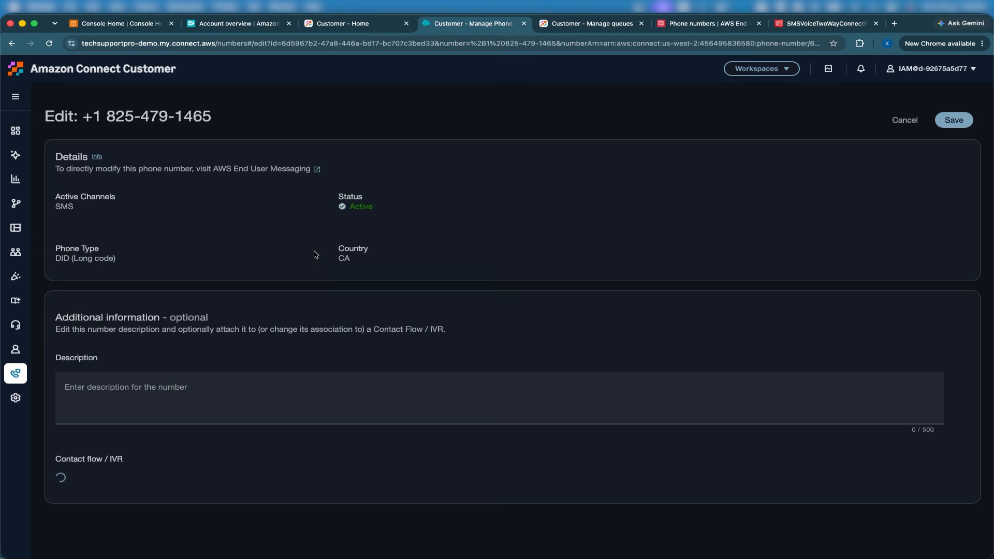
left_click(249, 478)
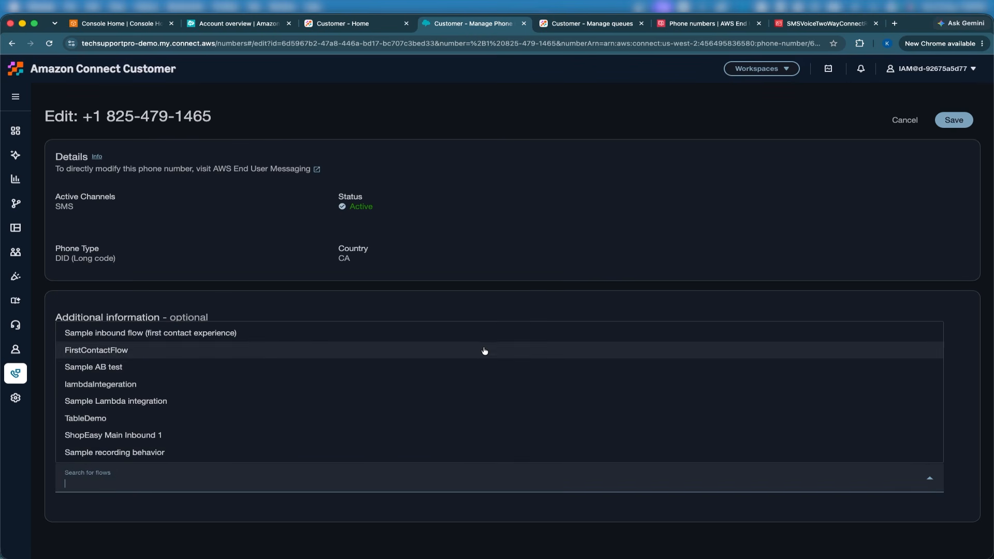
left_click(490, 334)
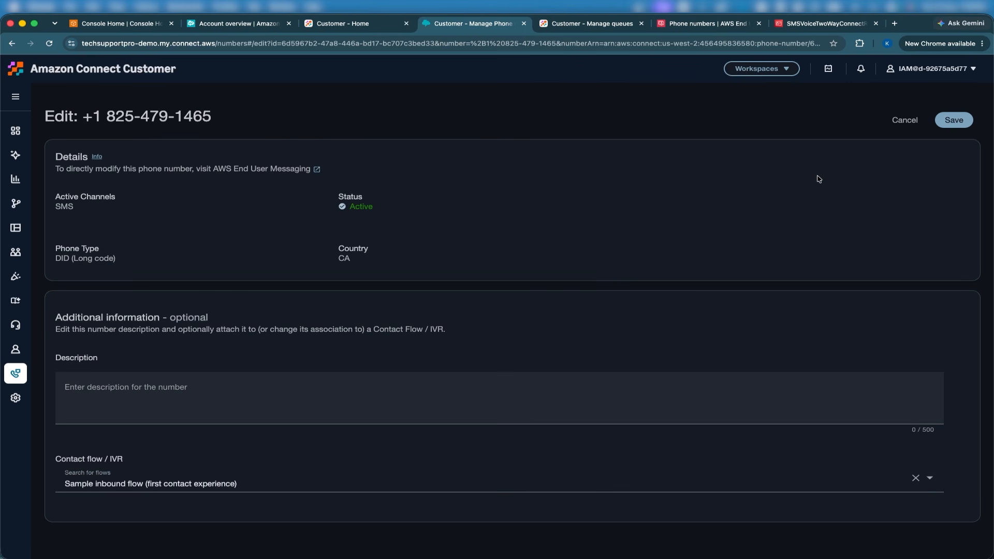